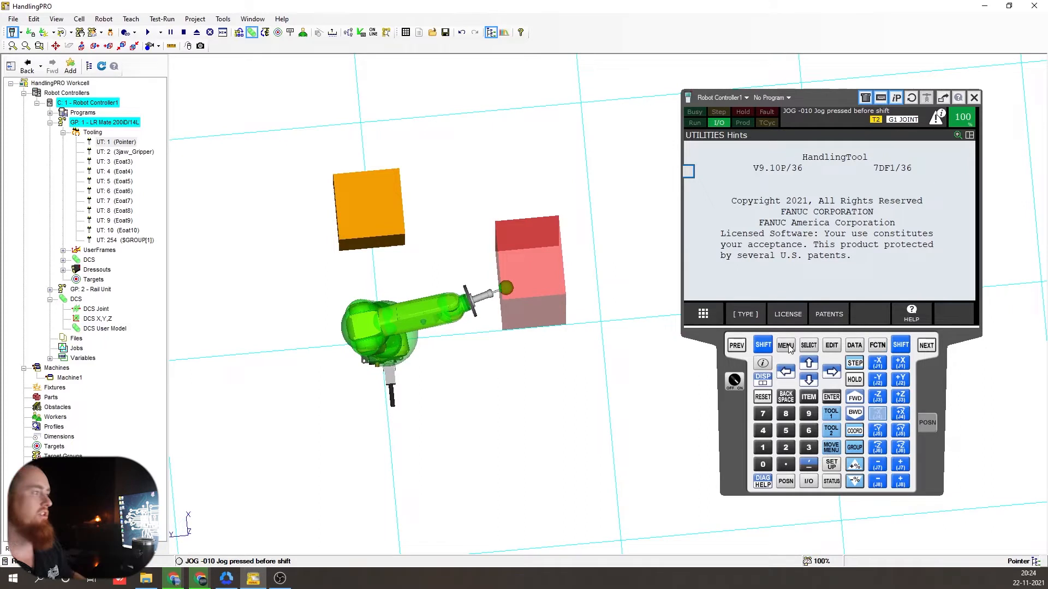
- Show the DCS Cartesian position check detail screen for zone No. 2 on the pendant
click(786, 346)
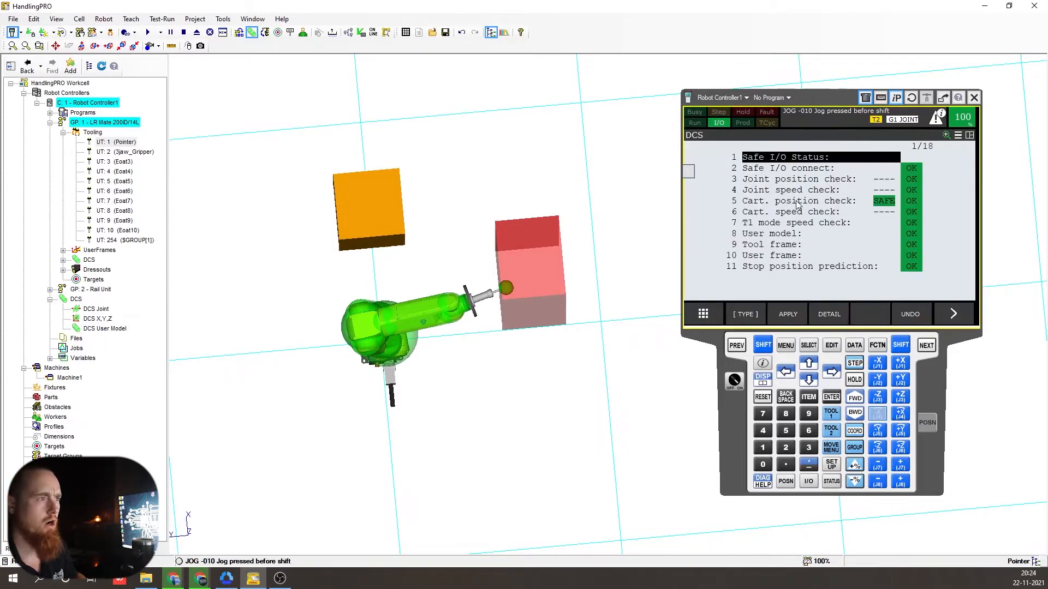
click(798, 203)
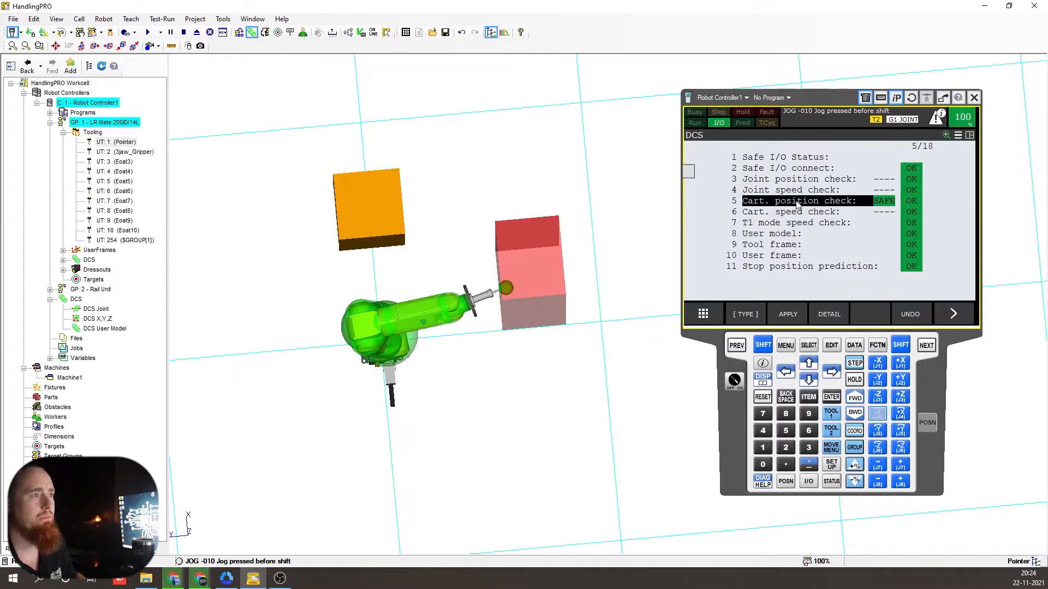
click(798, 203)
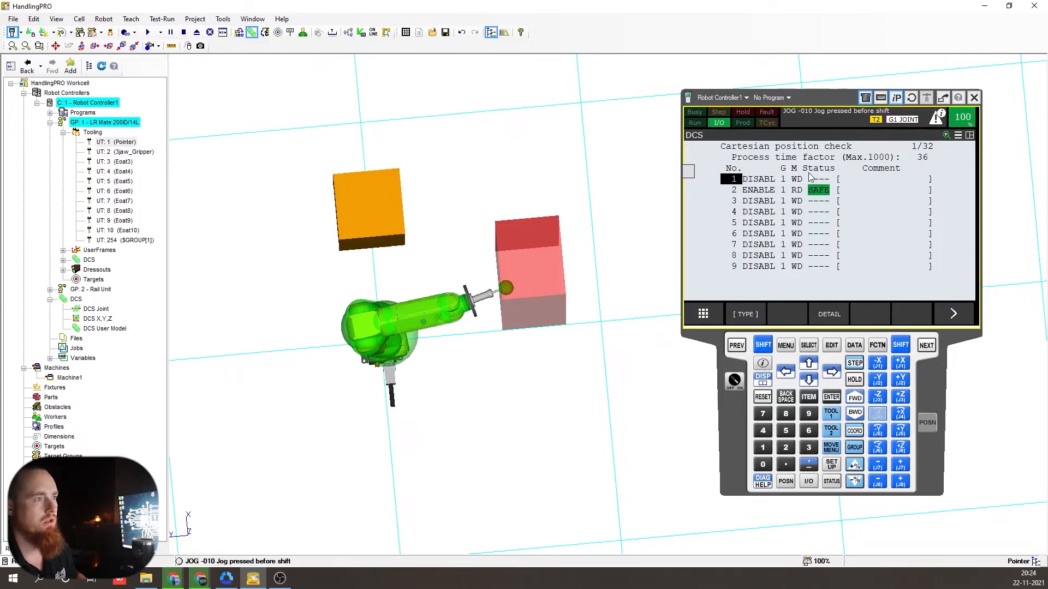
key(Down)
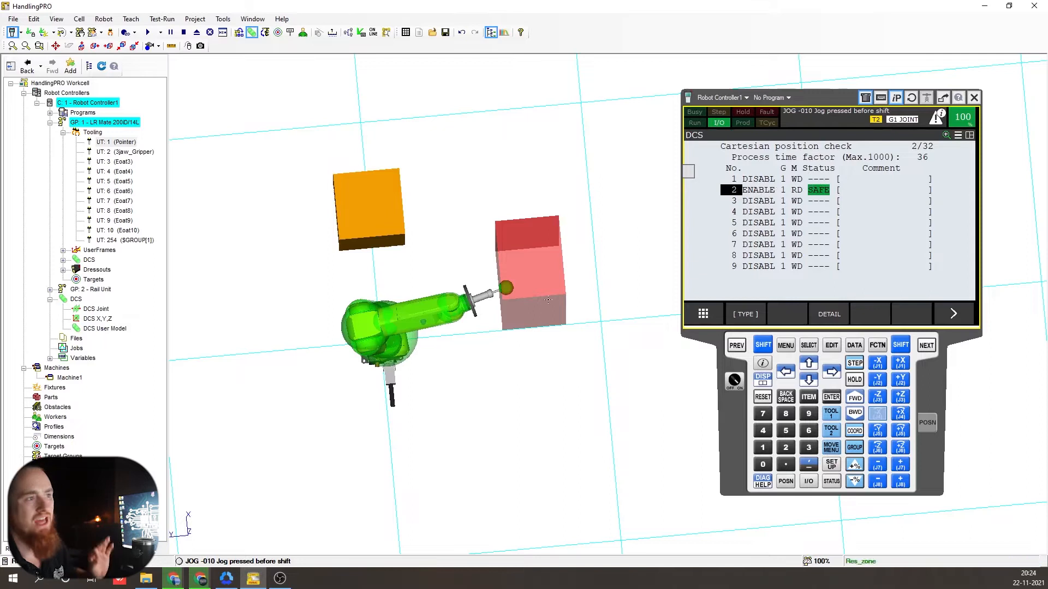
key(F3)
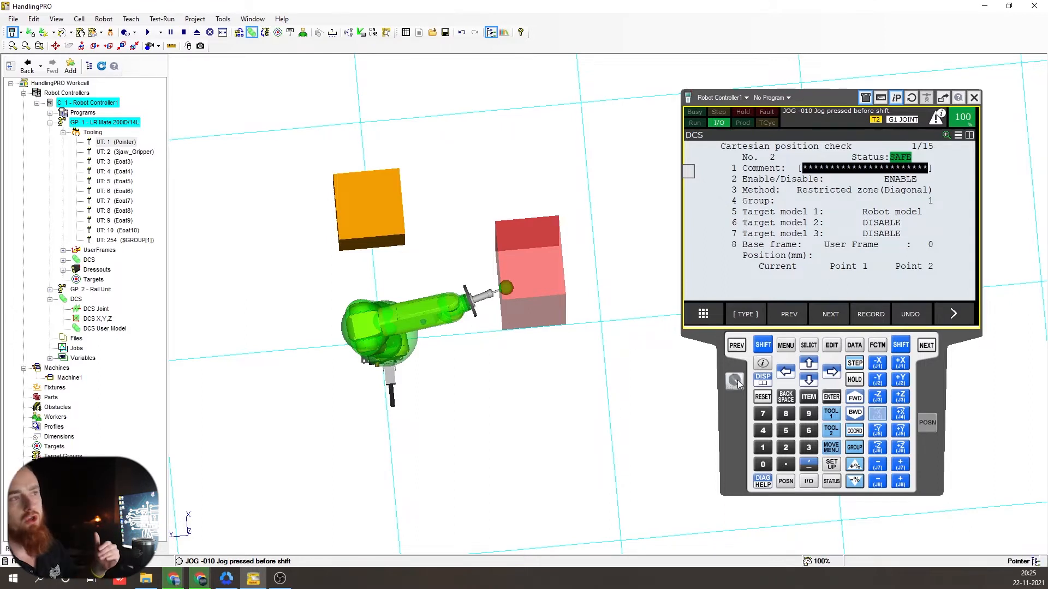
- Reset the controller alarm with SHIFT+RESET and jog the arm toward the red zone
mouse_move(575, 397)
right_down()
mouse_move(582, 370)
mouse_move(583, 385)
right_up()
click(763, 344)
click(763, 397)
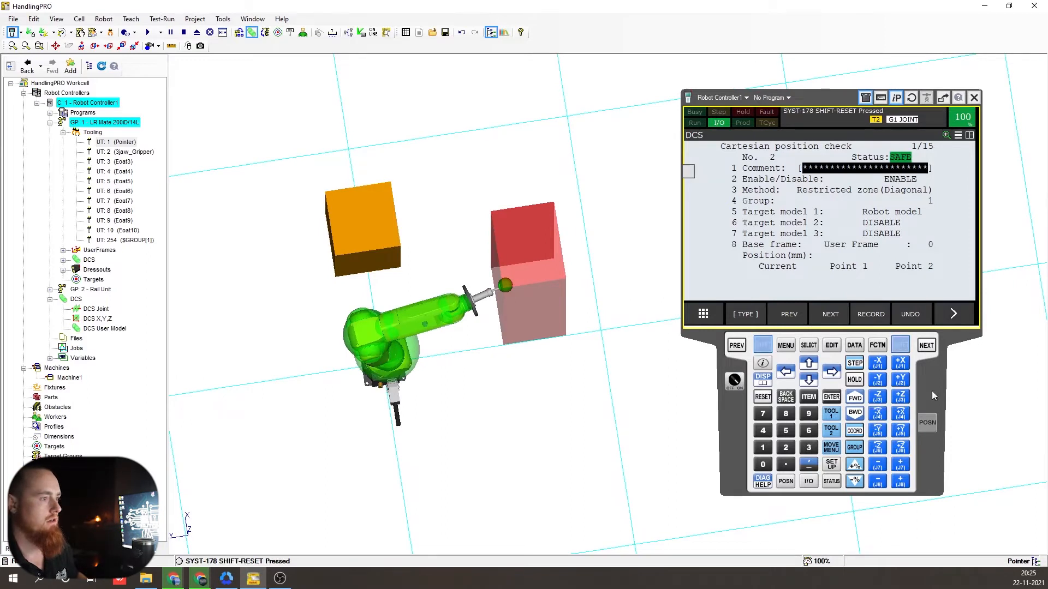
click(901, 380)
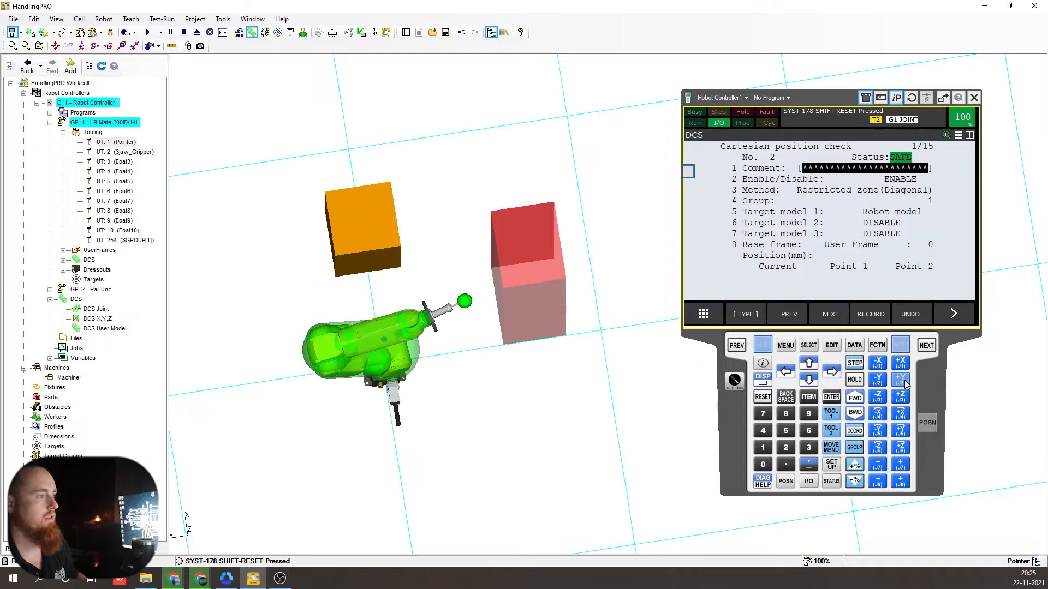
click(904, 383)
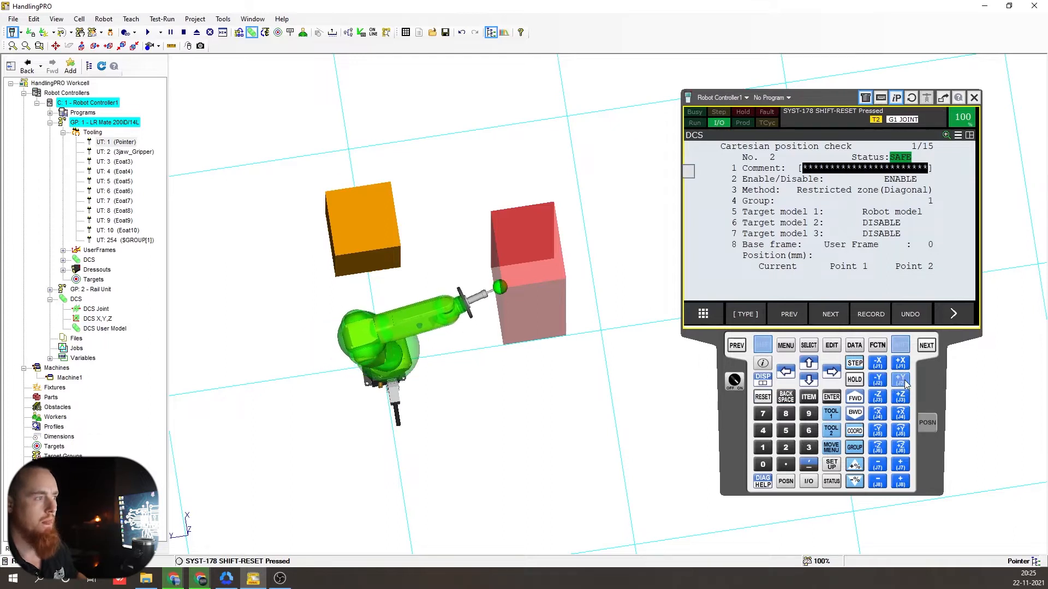
click(904, 384)
click(904, 383)
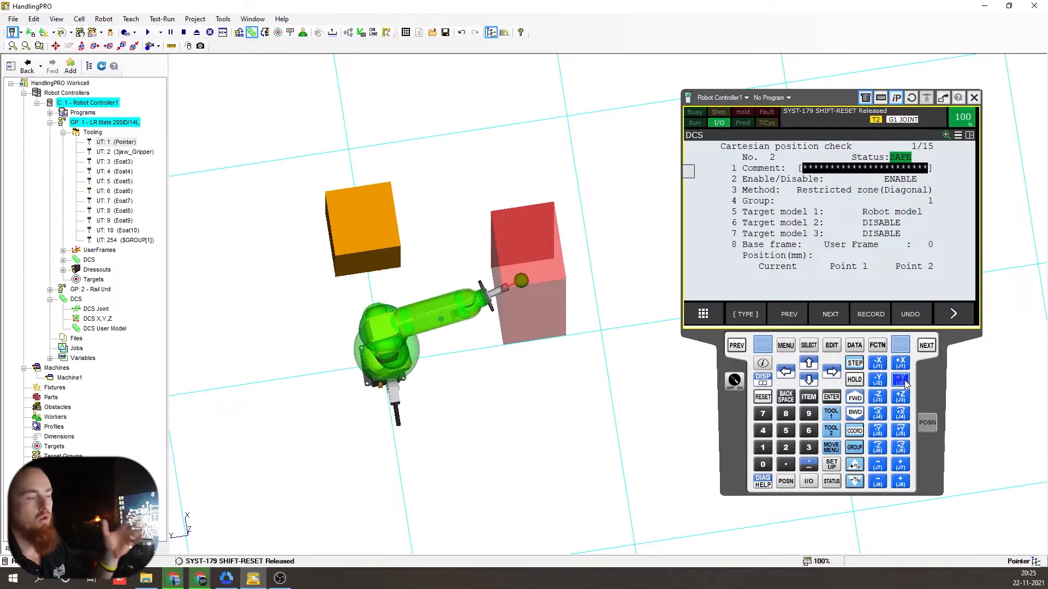
- Jog the tool +Y into the restricted zone, triggering the SRVO-402 UNSAFE fault
right_drag(589, 382, 574, 349)
key(shift)
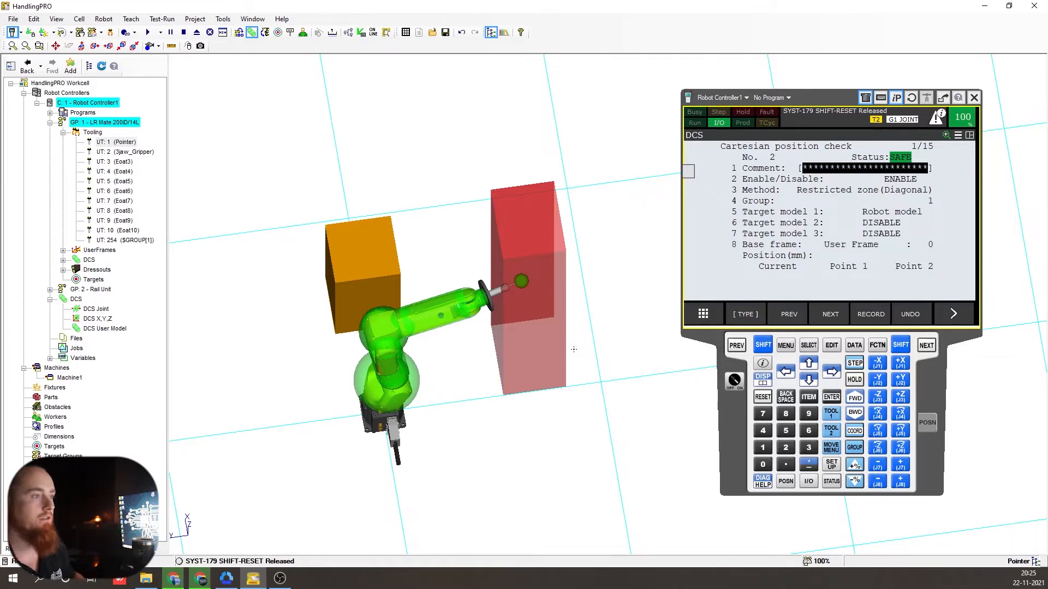
key(shift+w)
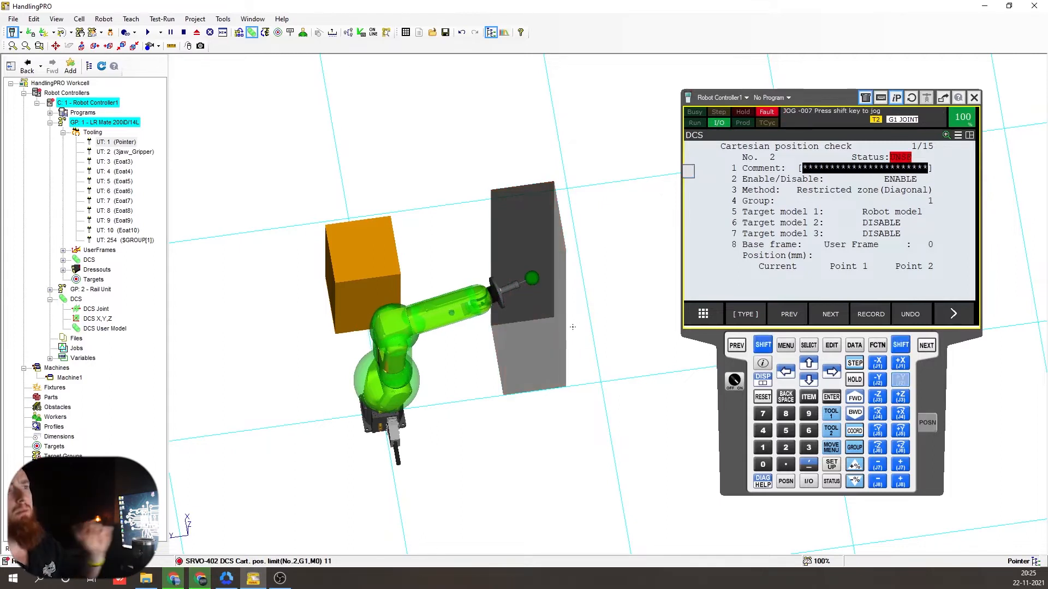
scroll(570, 354, down, 2)
- Clear the SRVO-402 fault with SHIFT+RESET and jog -Y until the tool leaves the zone
scroll(532, 317, up, 4)
right_drag(551, 366, 475, 319)
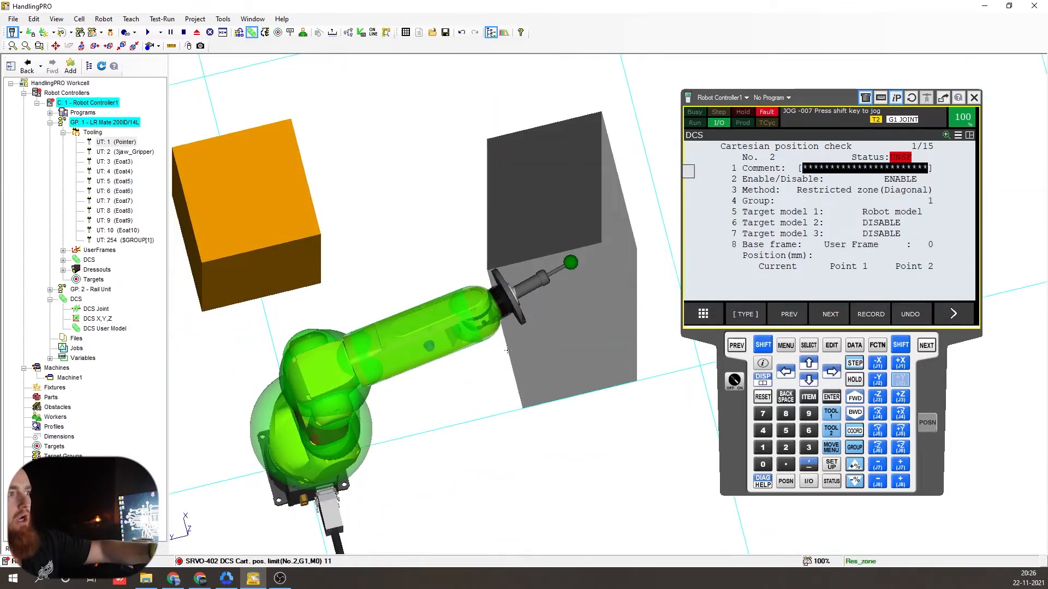
right_drag(640, 380, 528, 355)
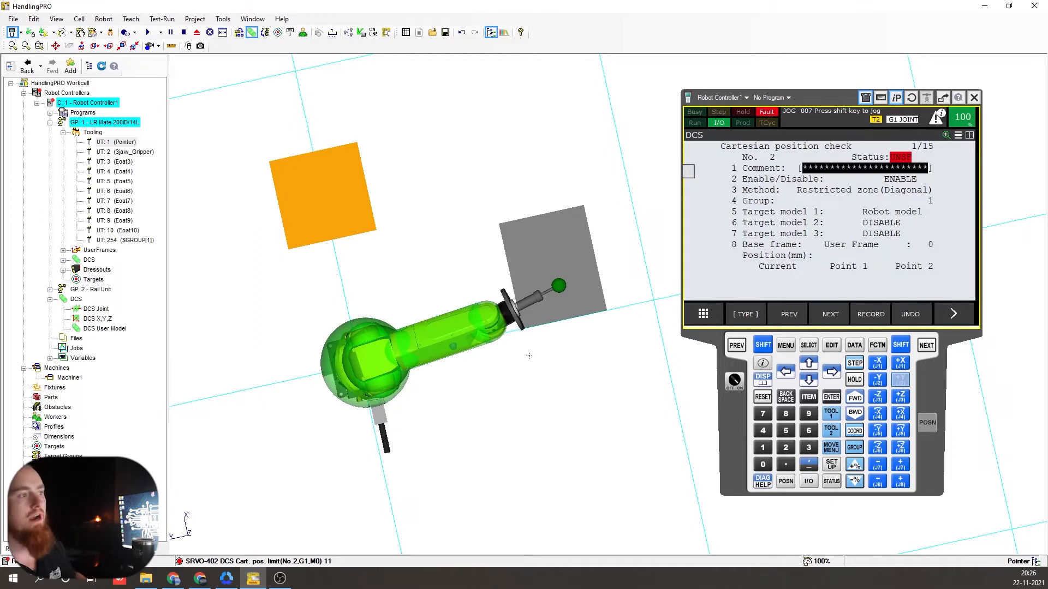
click(875, 383)
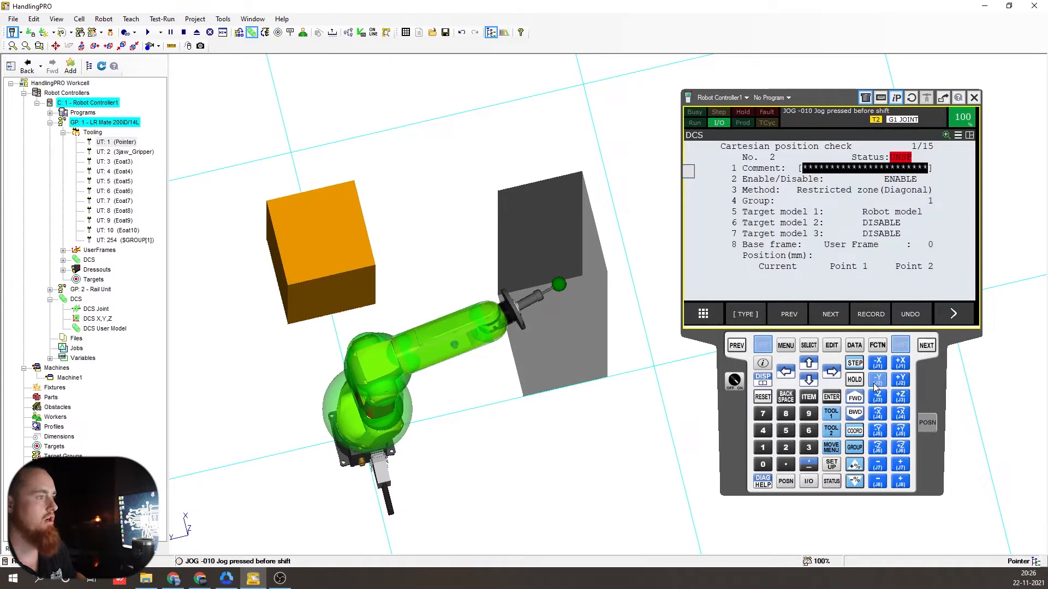
shift+click(762, 397)
shift+click(877, 380)
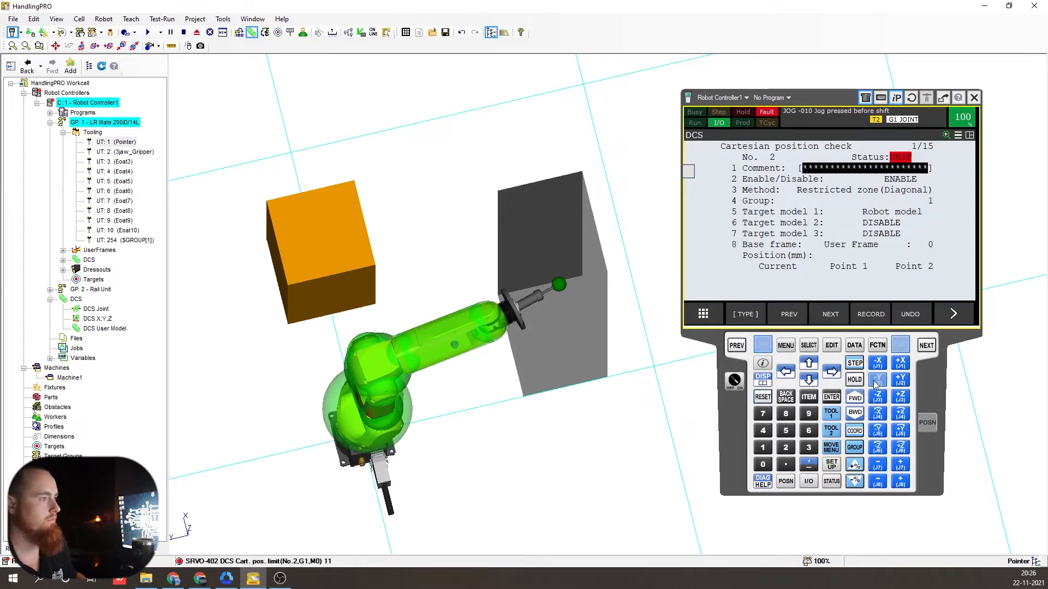
click(897, 383)
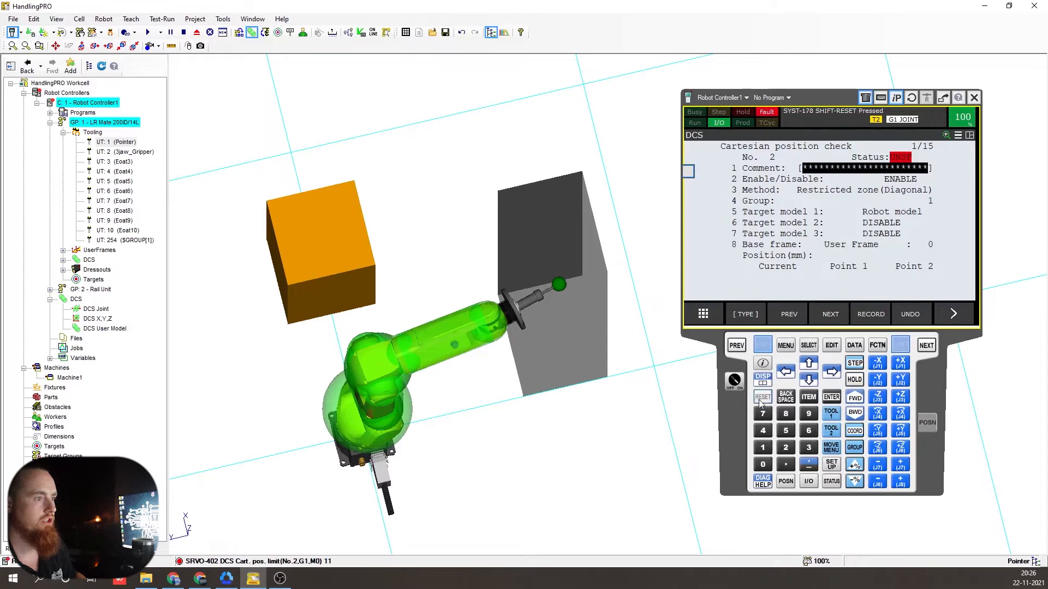
shift+click(761, 398)
shift+click(877, 382)
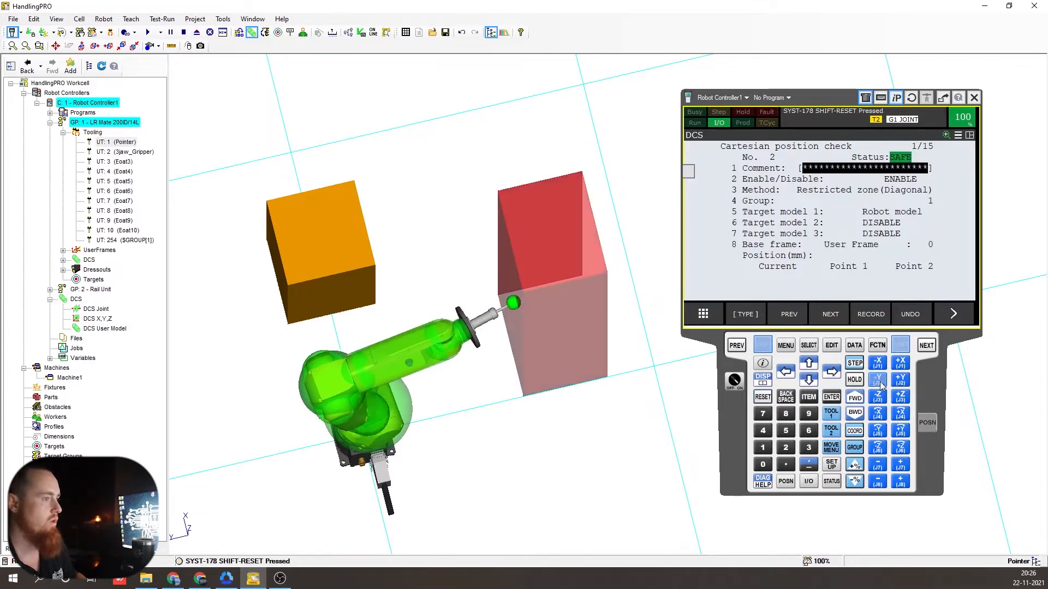
right_drag(413, 402, 522, 350)
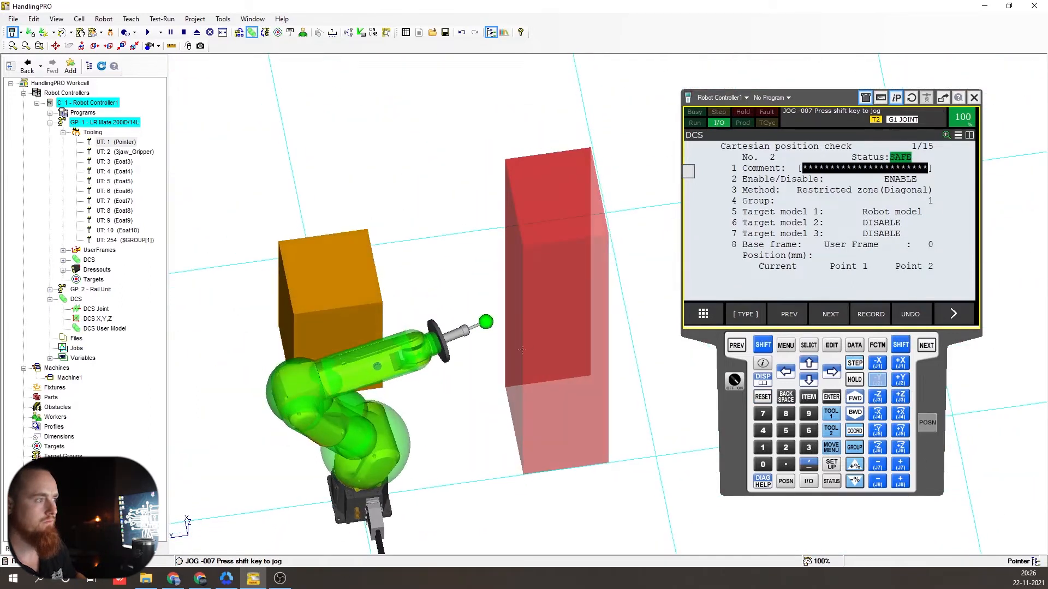
- Open the DCS User Model properties beside the pendant and select UM1
click(110, 328)
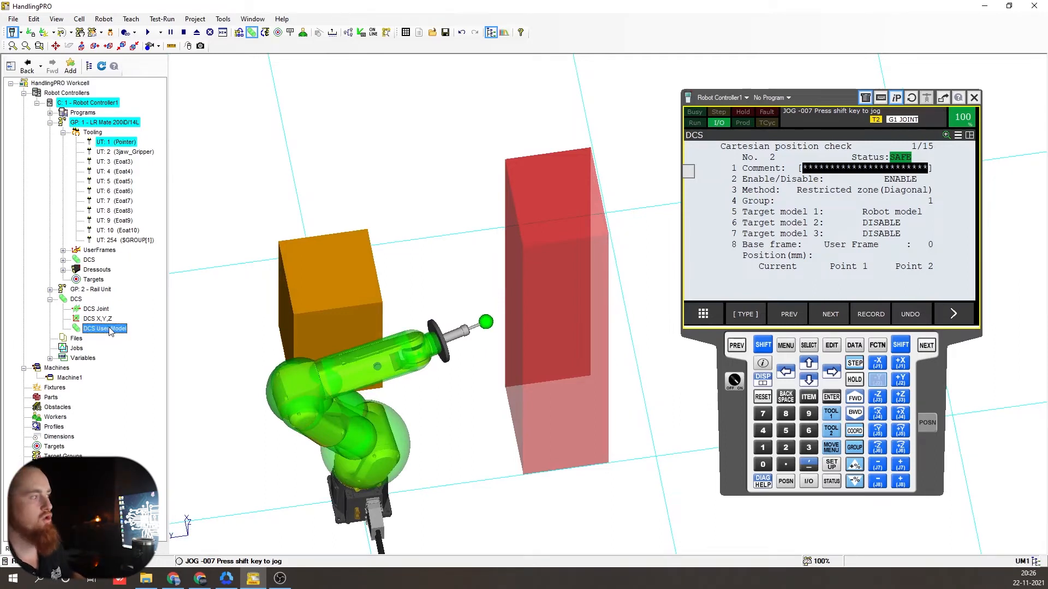
double_click(110, 329)
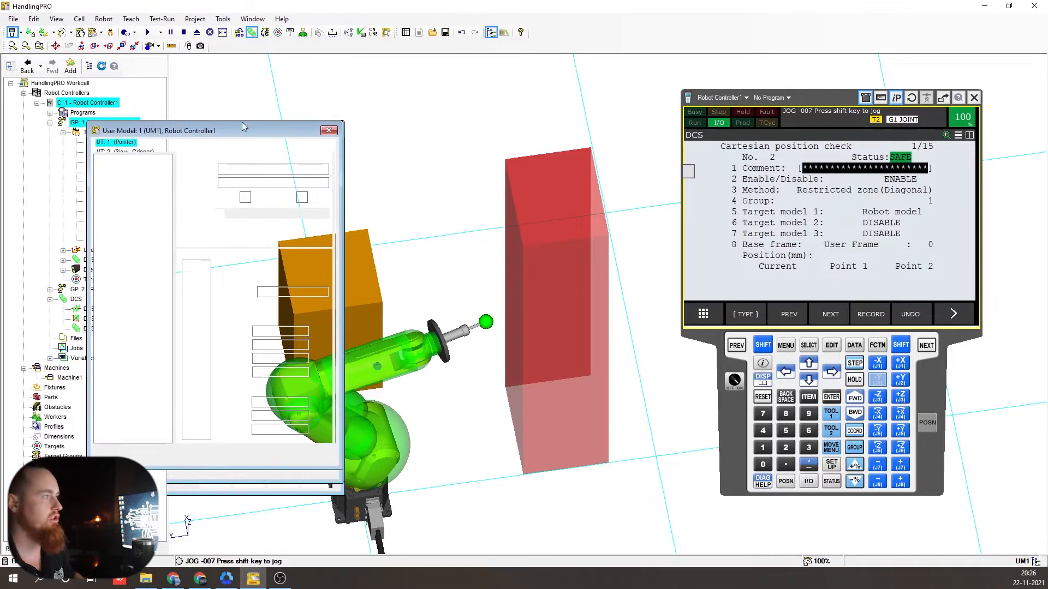
drag(247, 130, 773, 105)
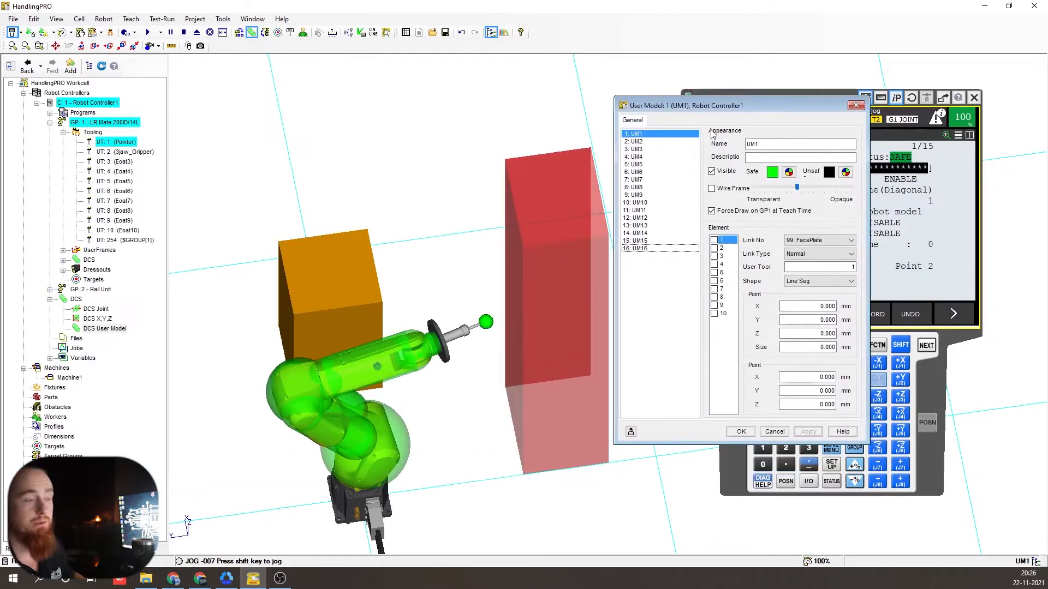
click(657, 136)
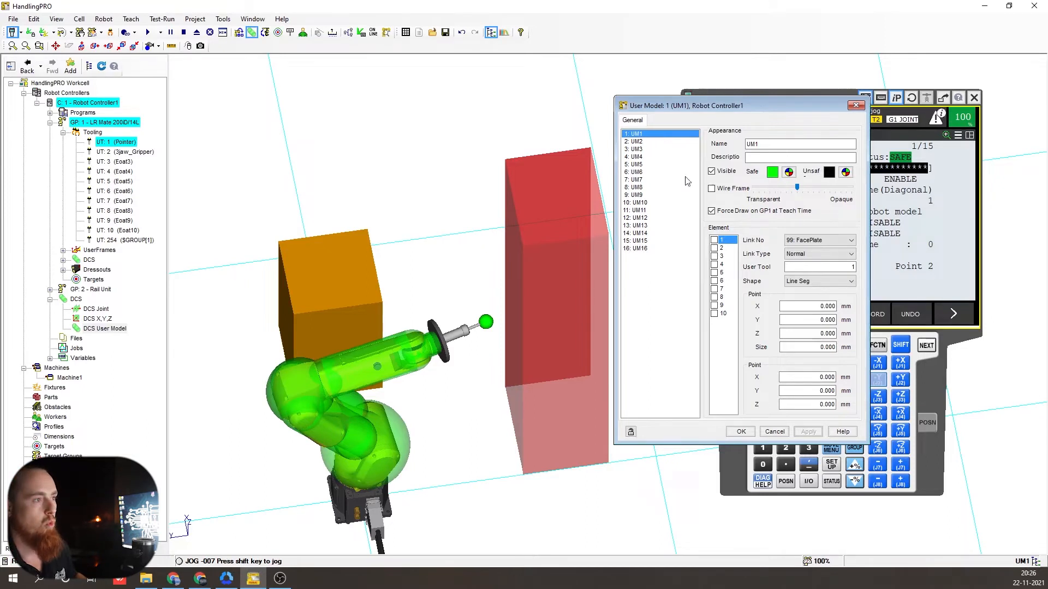
- Tick element 1 of user model UM1
right_drag(426, 350, 452, 306)
right_drag(491, 358, 482, 377)
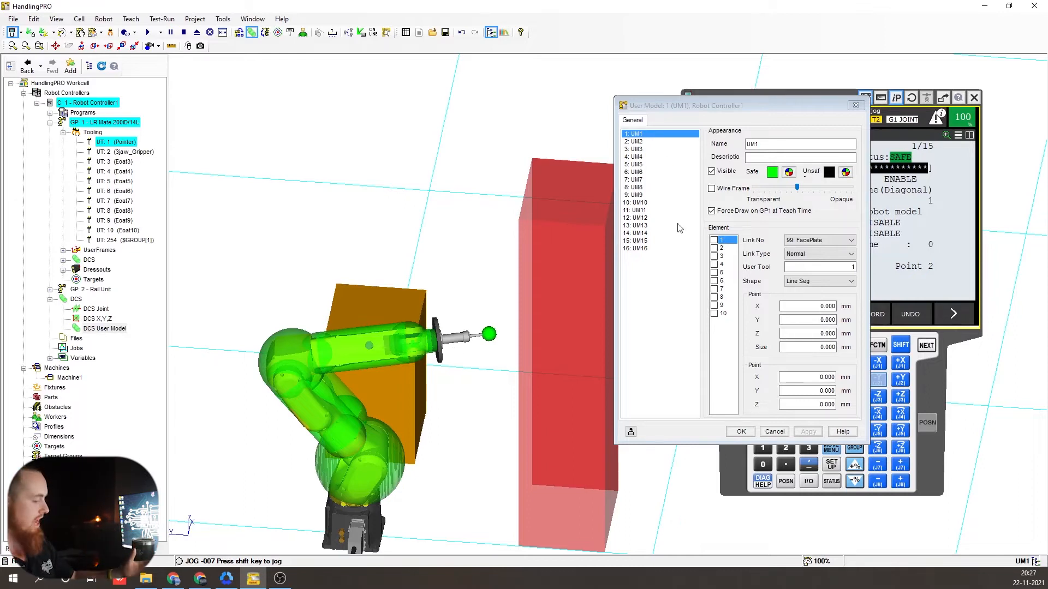
mouse_move(474, 337)
right_down()
mouse_move(482, 311)
mouse_move(467, 345)
right_up()
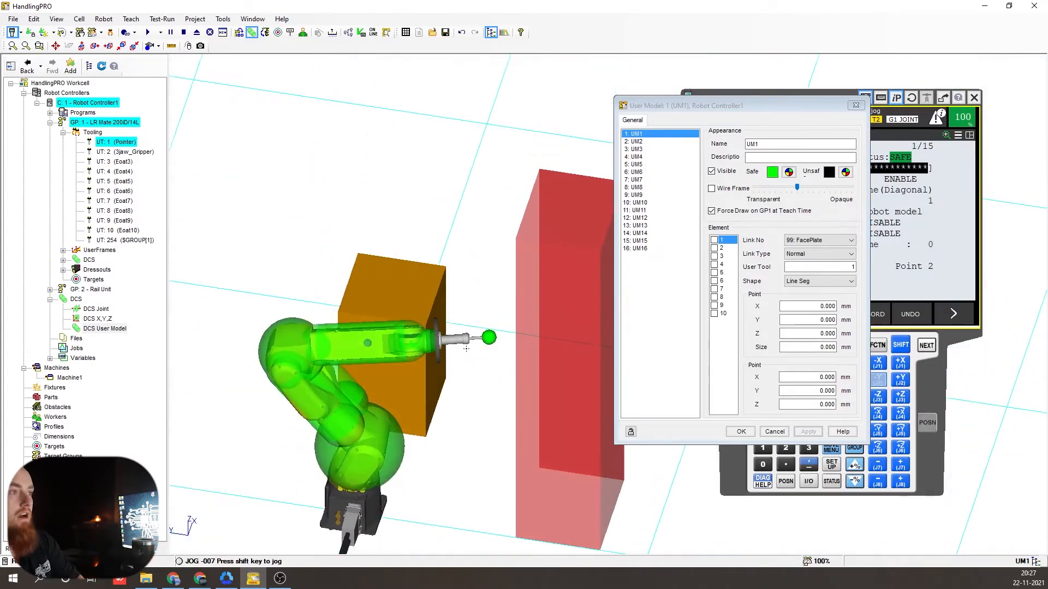
click(714, 240)
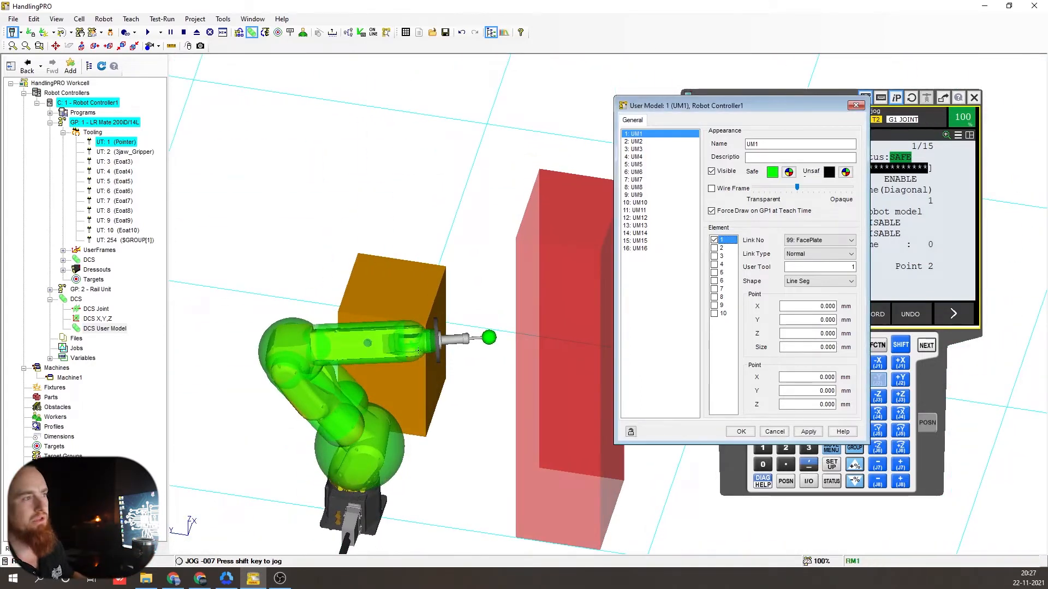
- Keep element 1 on the FacePlate link with Normal type and change its shape to Point
right_drag(437, 364, 387, 322)
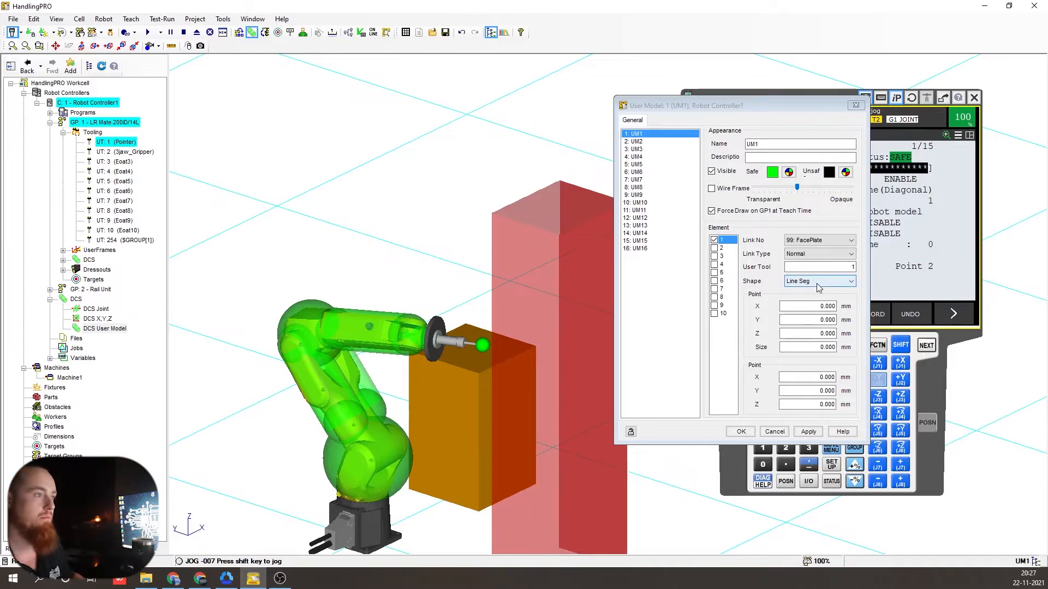
click(833, 241)
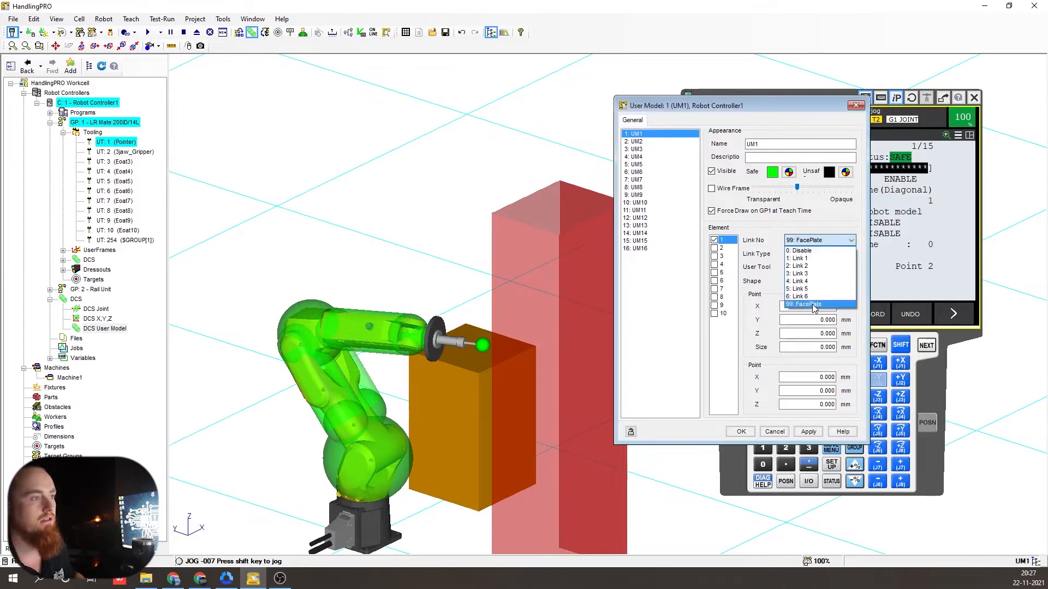
click(814, 304)
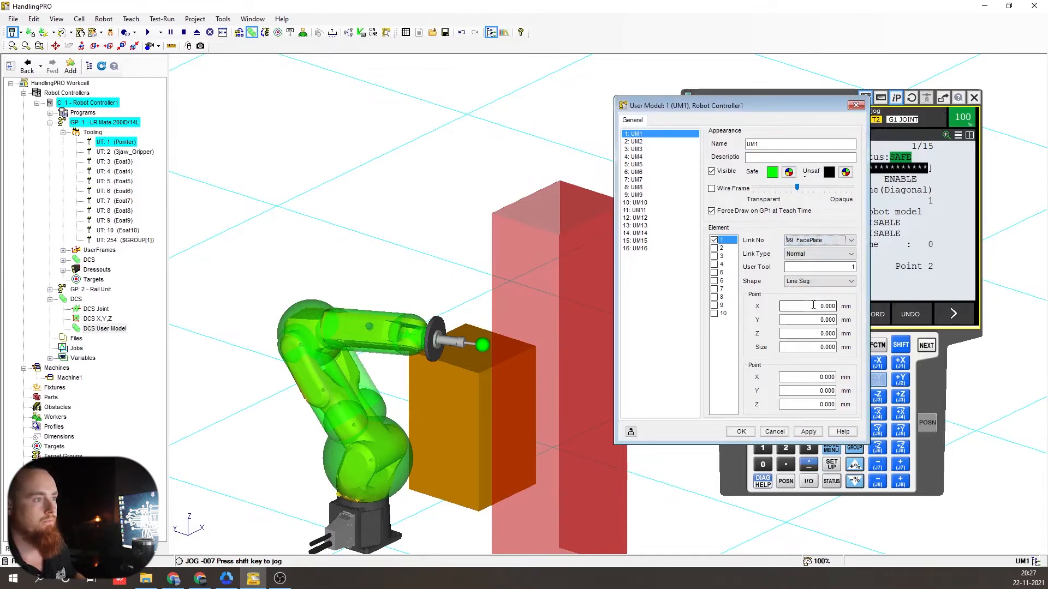
click(818, 255)
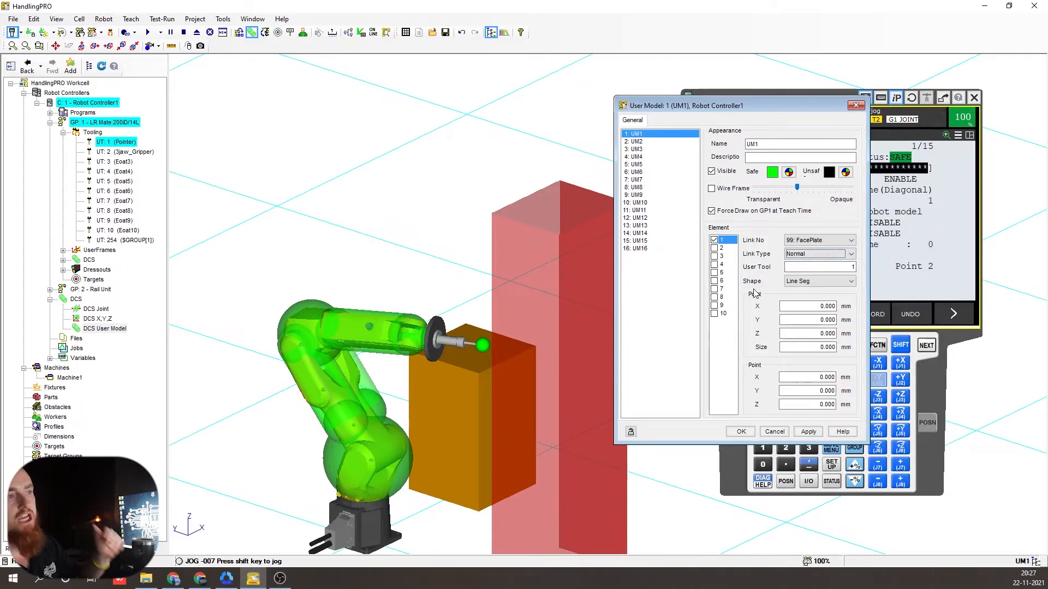
click(818, 282)
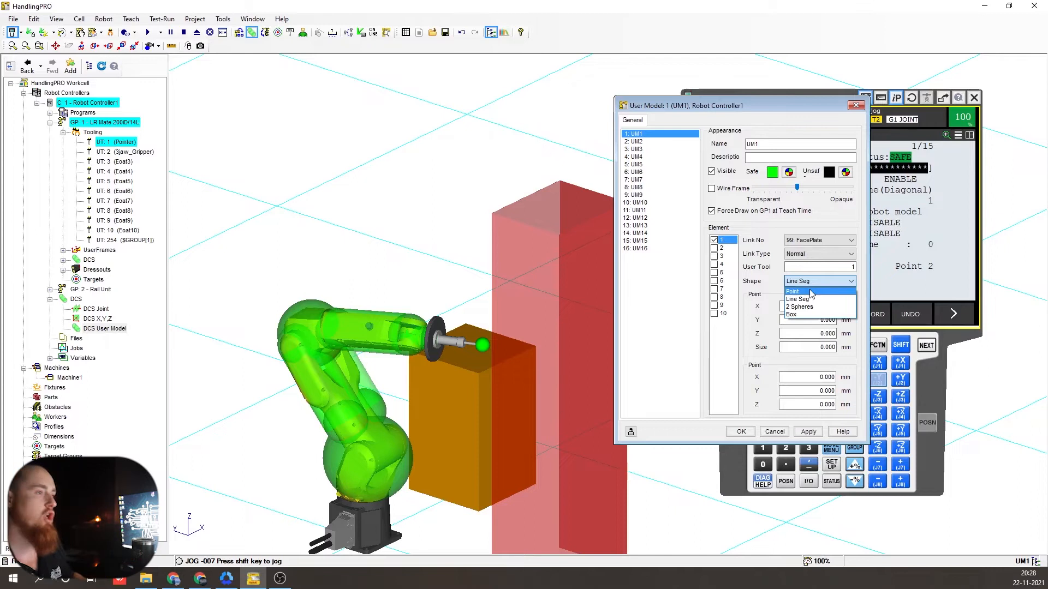
click(811, 294)
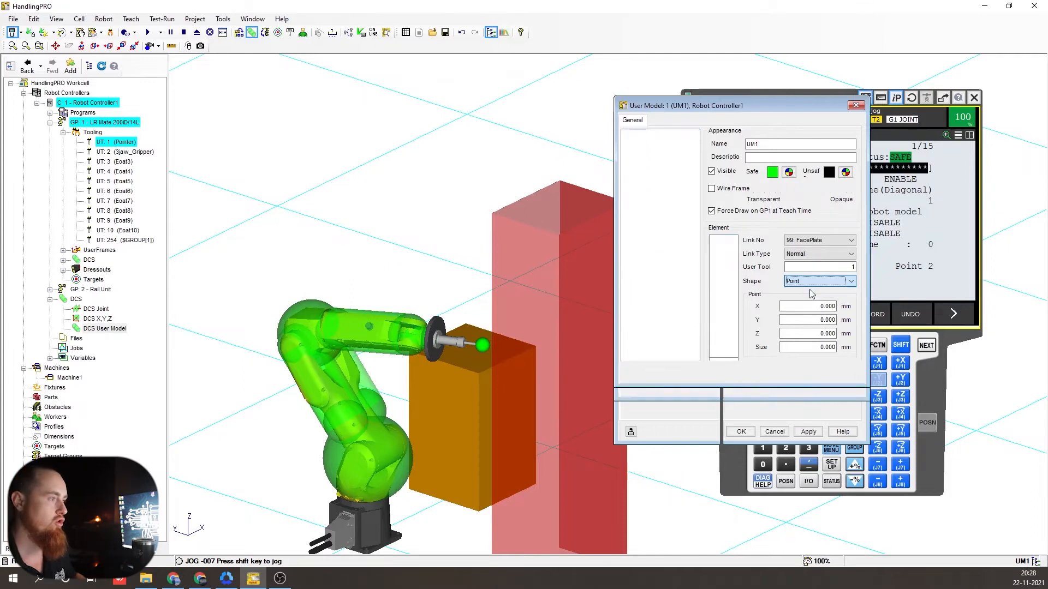
- Try element 1 sphere sizes of 125 mm and then 75 mm, applying each
double_click(822, 348)
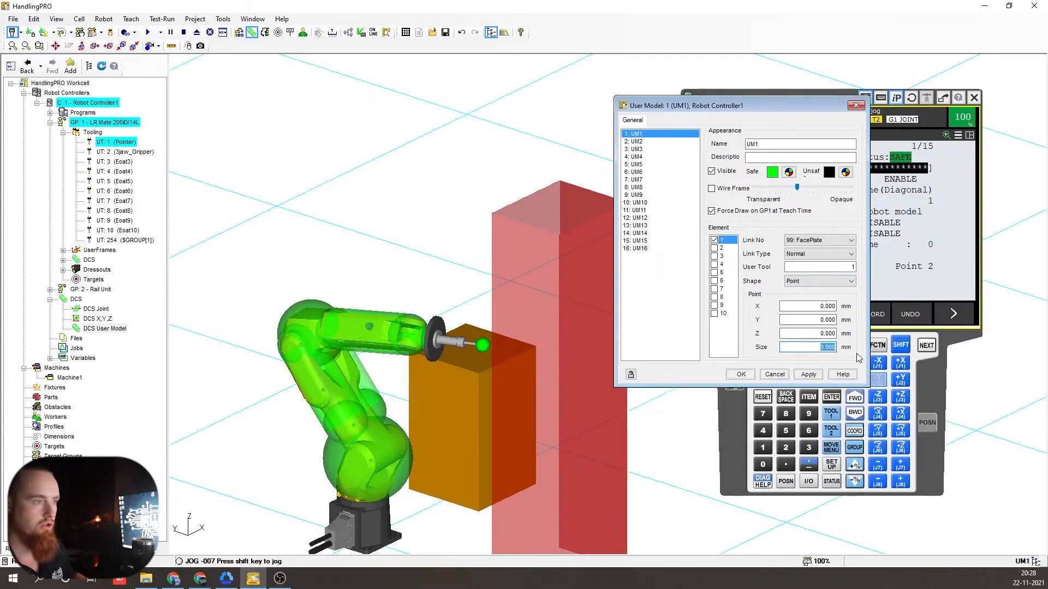
text(125)
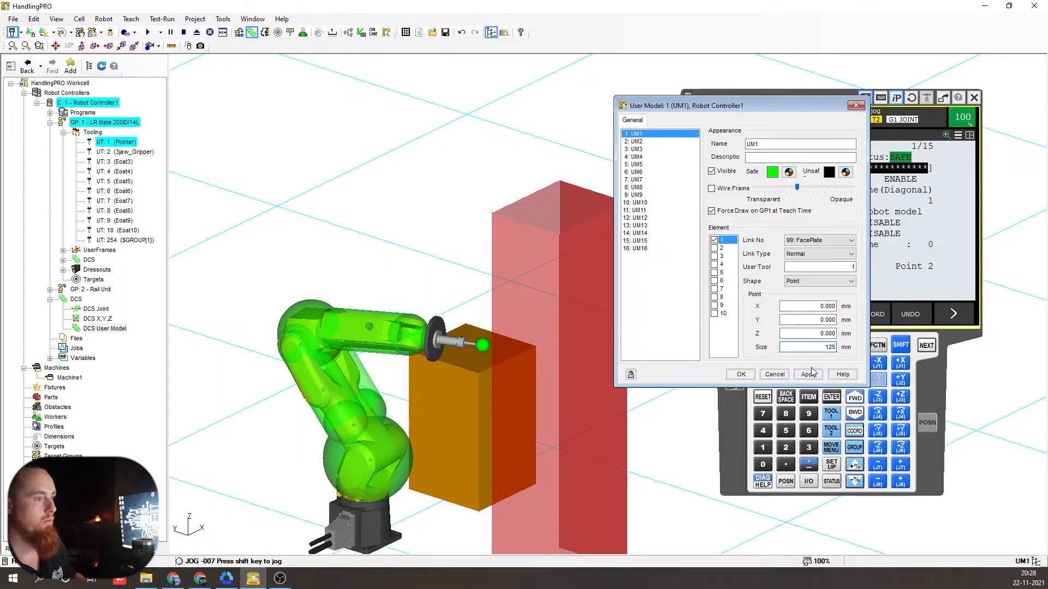
click(808, 374)
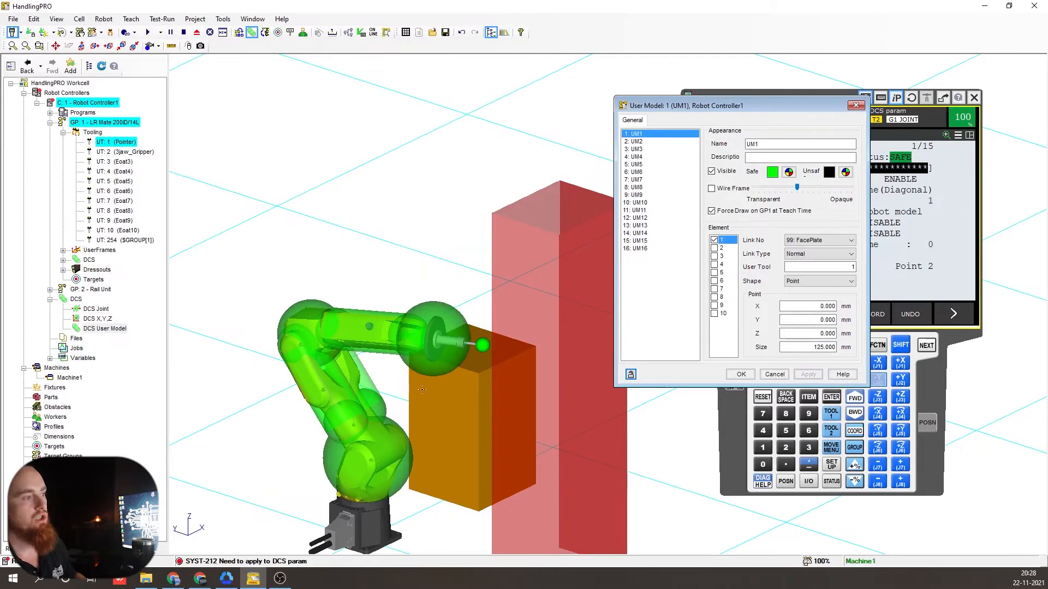
right_drag(584, 295, 655, 312)
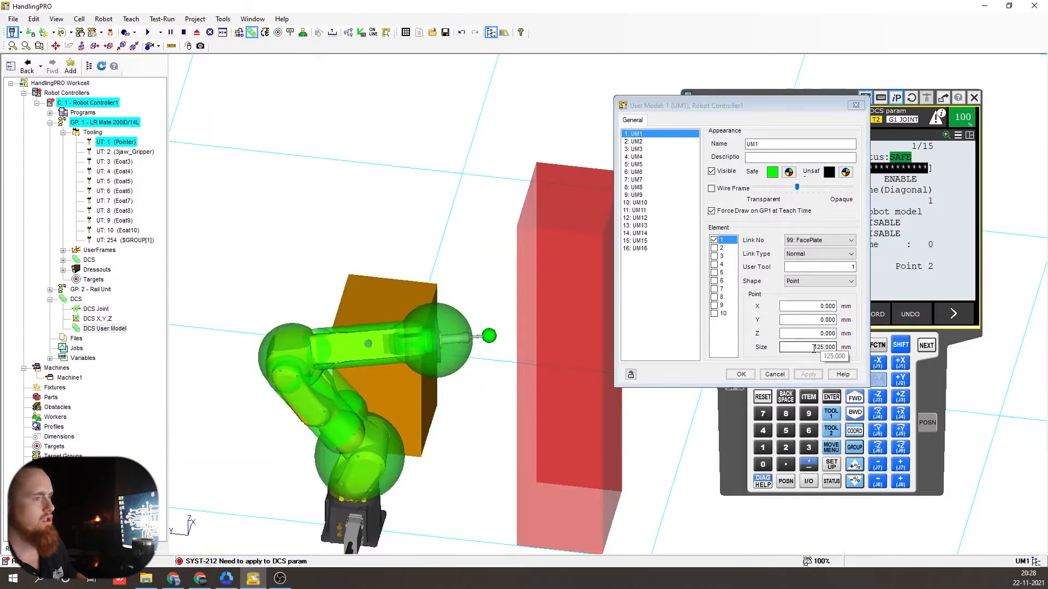
drag(814, 349, 863, 348)
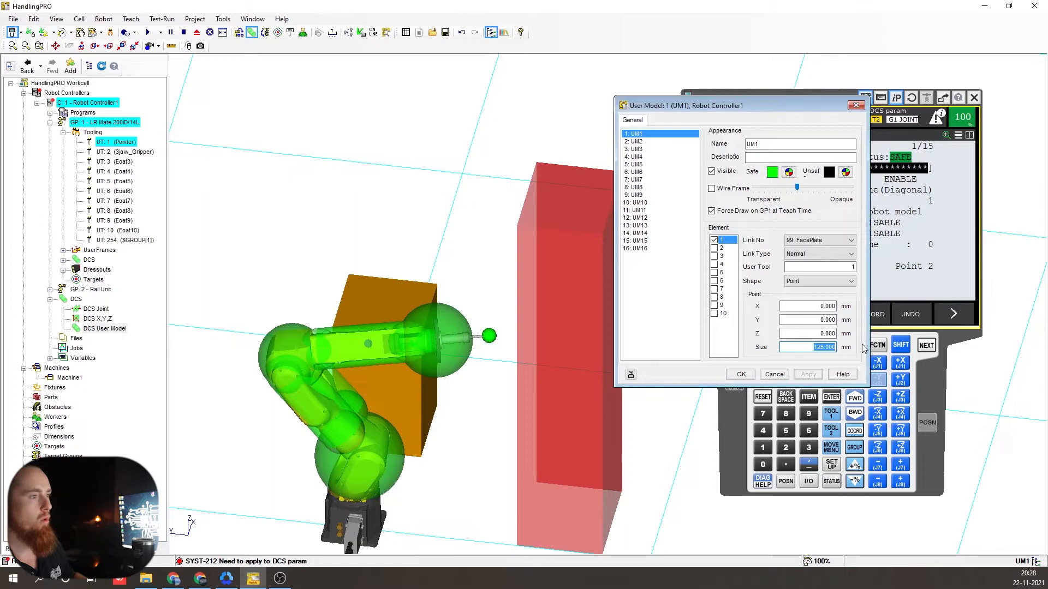
text(75)
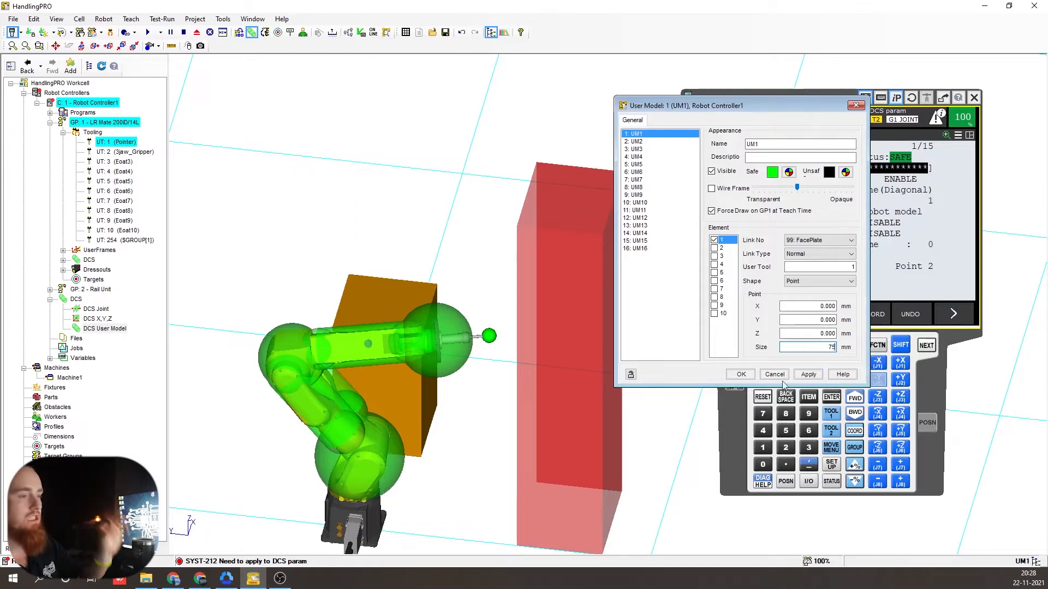
click(808, 375)
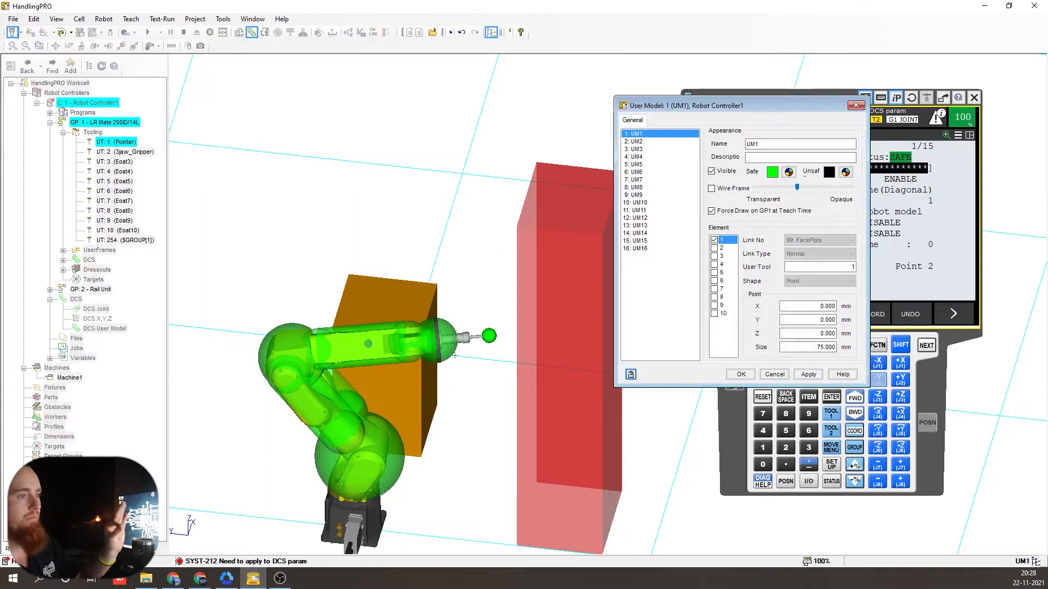
- Reset the sphere size to 0 and untick element 1
right_drag(472, 359, 440, 351)
scroll(449, 351, up, 2)
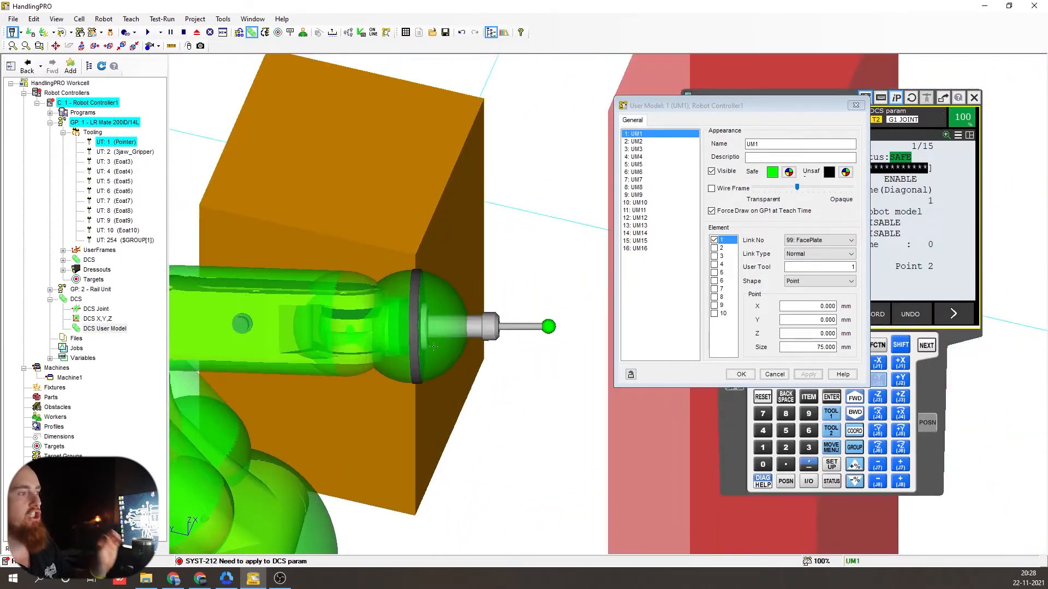
mouse_move(433, 361)
right_down()
mouse_move(457, 314)
mouse_move(492, 331)
mouse_move(463, 373)
mouse_move(439, 372)
mouse_move(421, 350)
right_up()
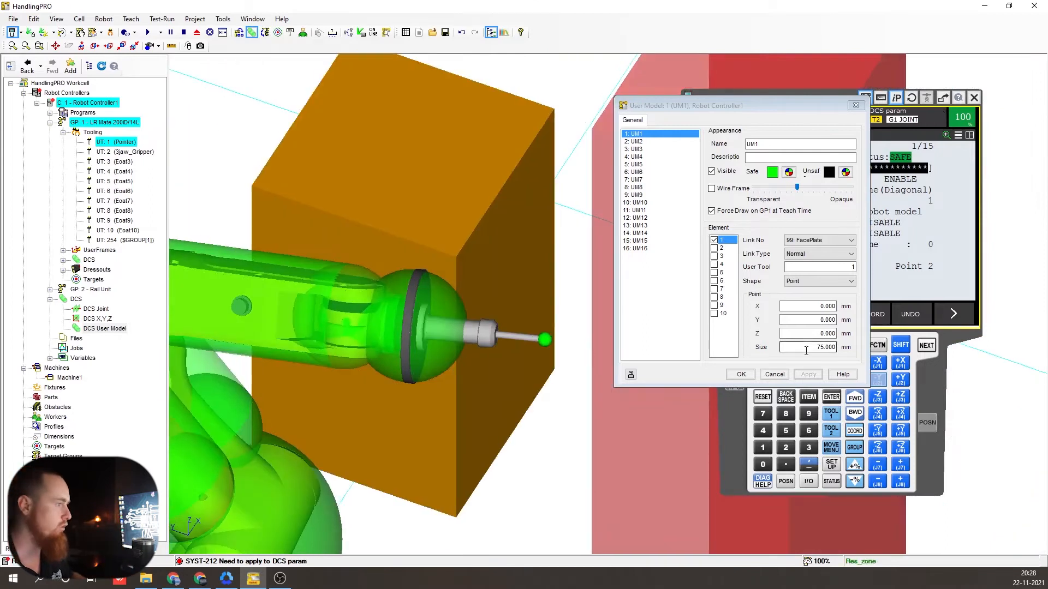
drag(809, 349, 863, 354)
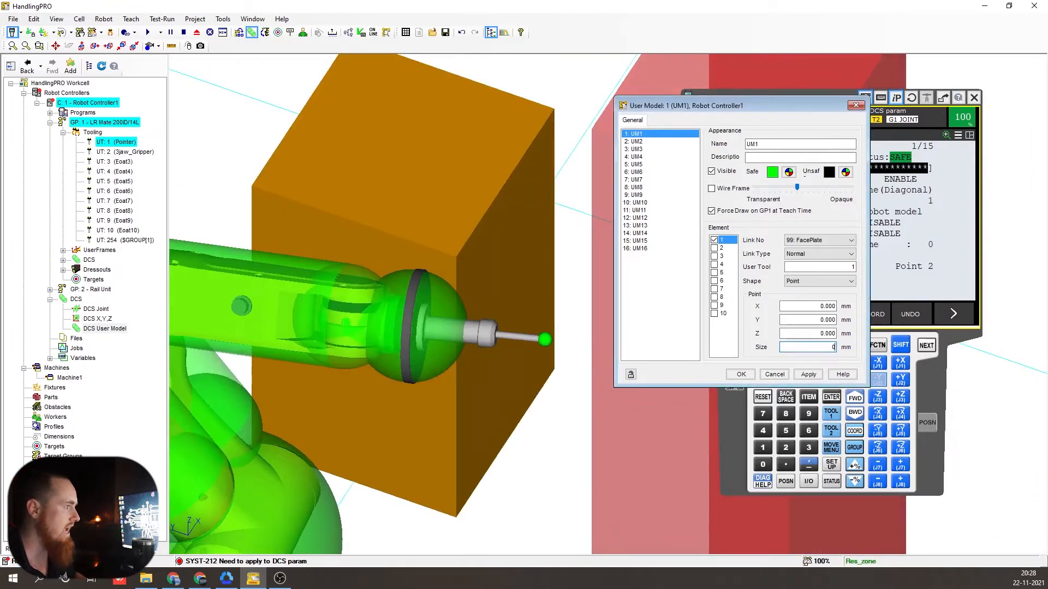
key(Return)
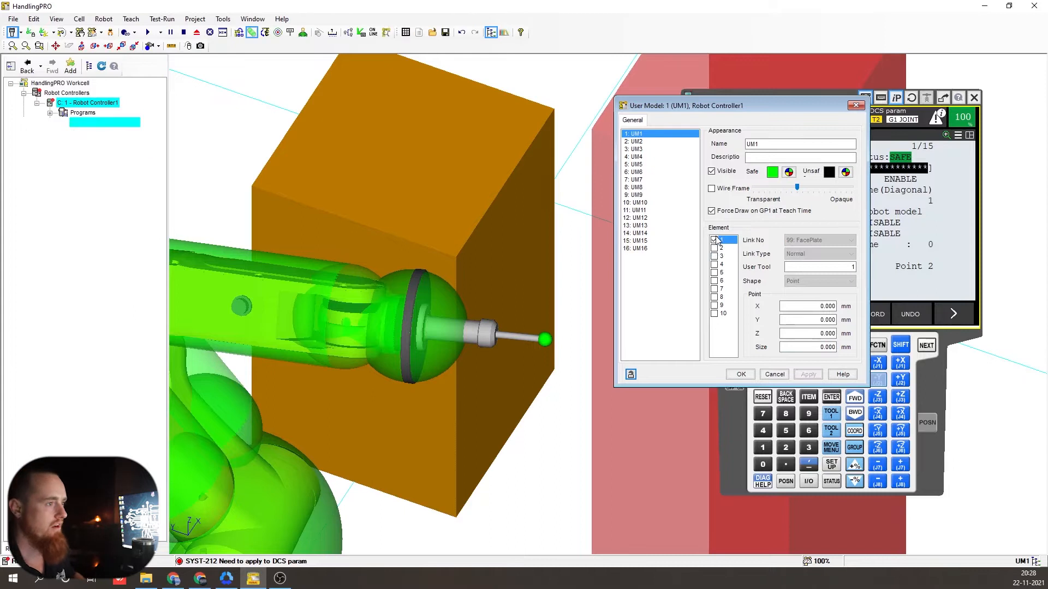
click(716, 238)
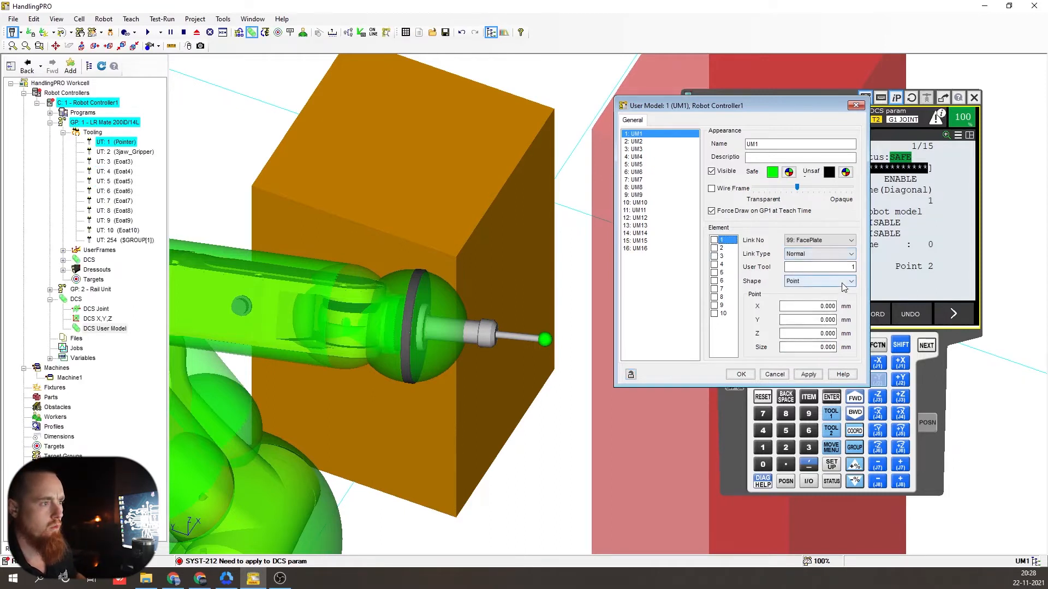
click(843, 283)
- Make element 1 a 75 mm Line Seg, re-enable it and apply
click(797, 299)
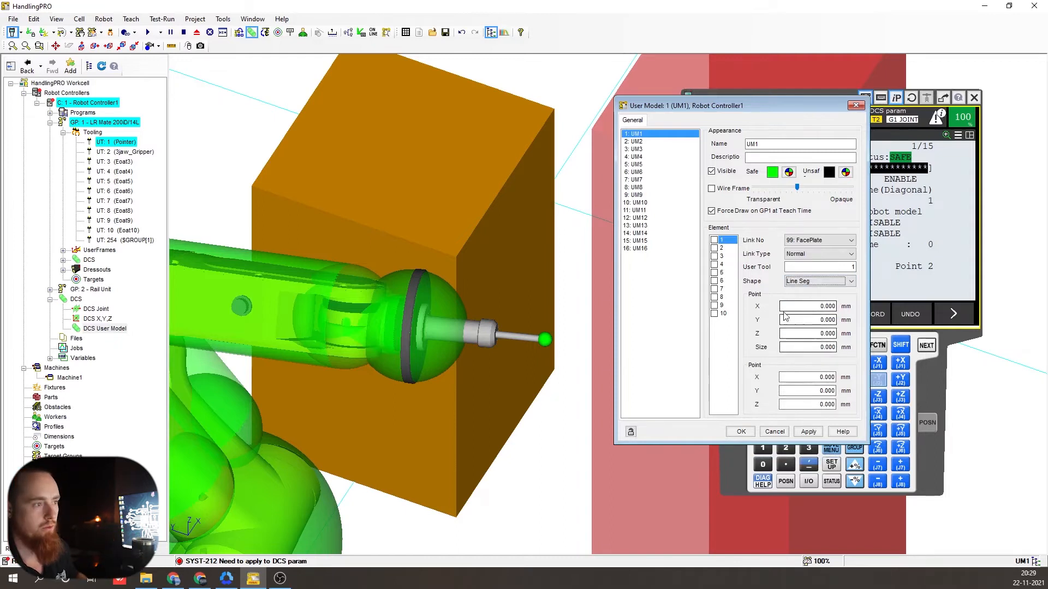
click(812, 347)
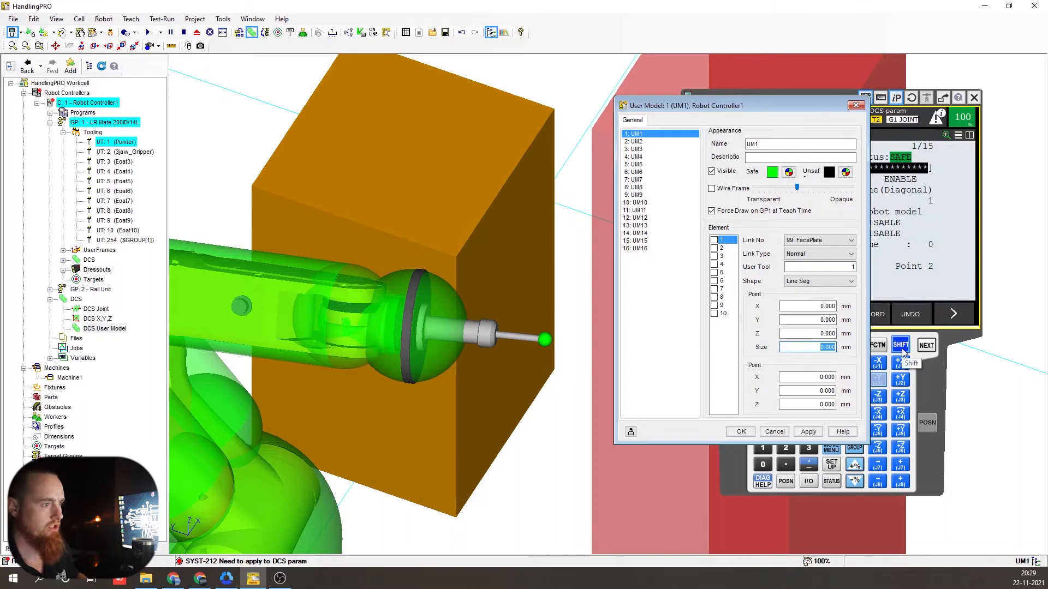
text(75)
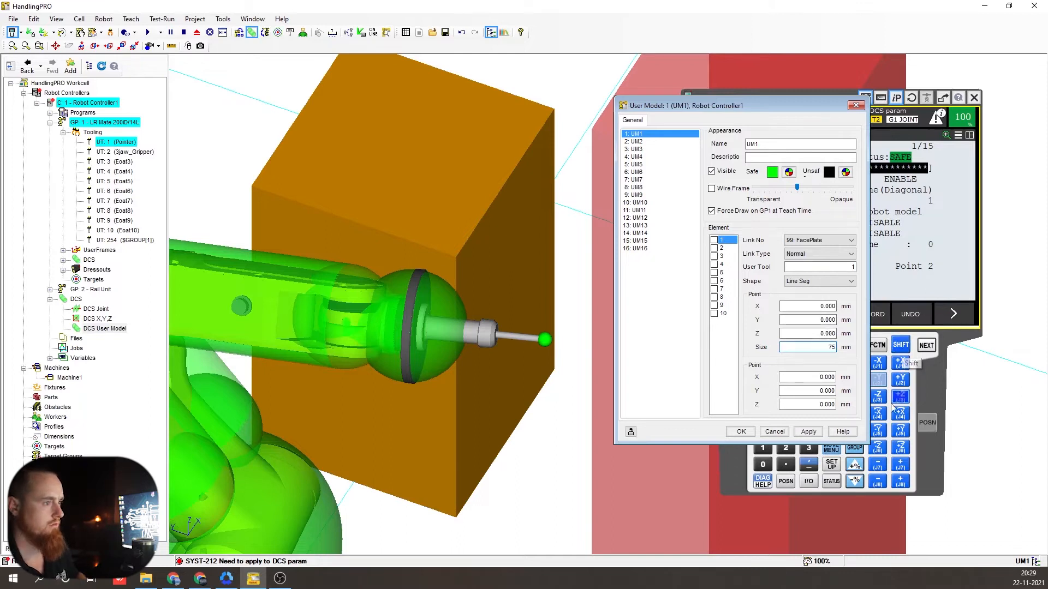
click(808, 431)
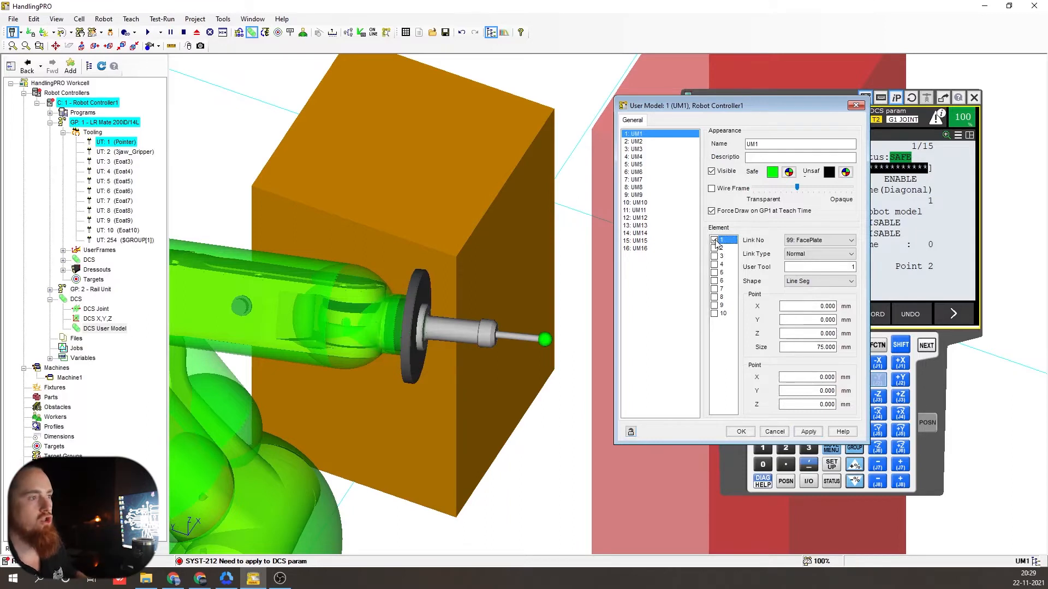
click(808, 431)
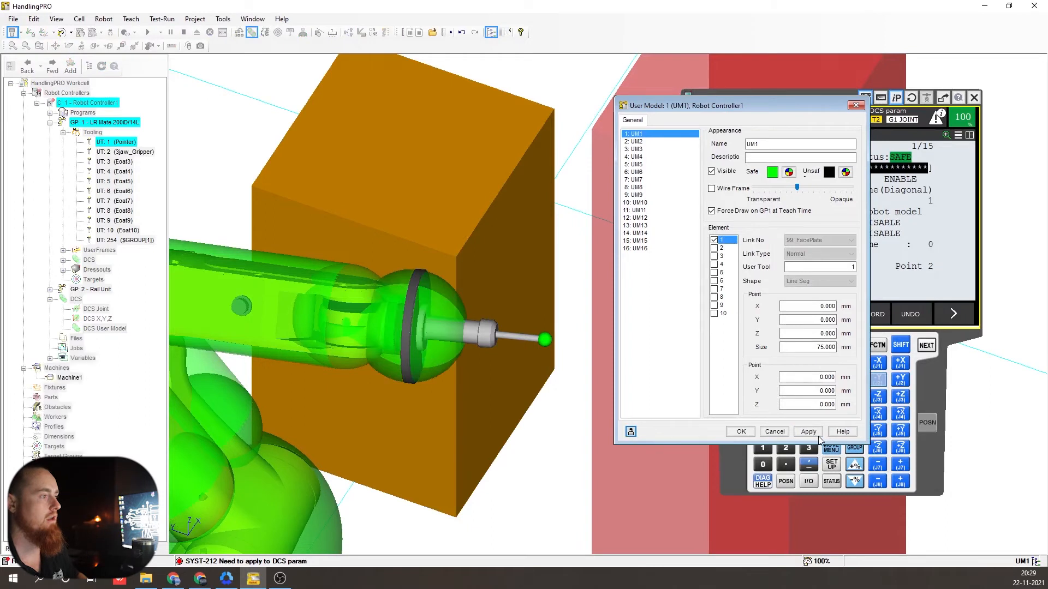
- Enter 100 for the line segment's end point Z
right_drag(454, 393, 478, 330)
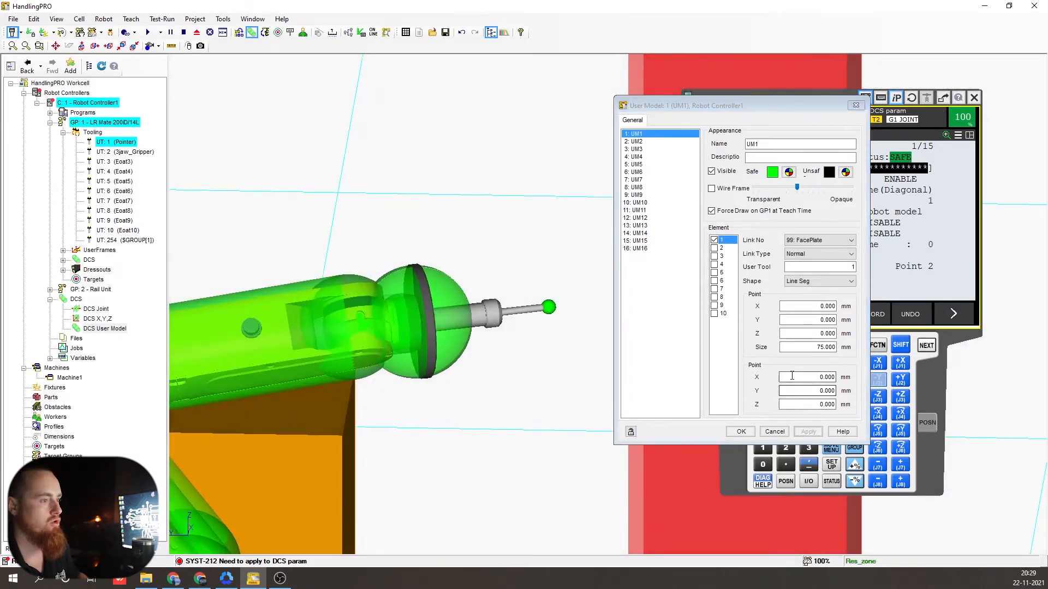
right_drag(517, 398, 529, 426)
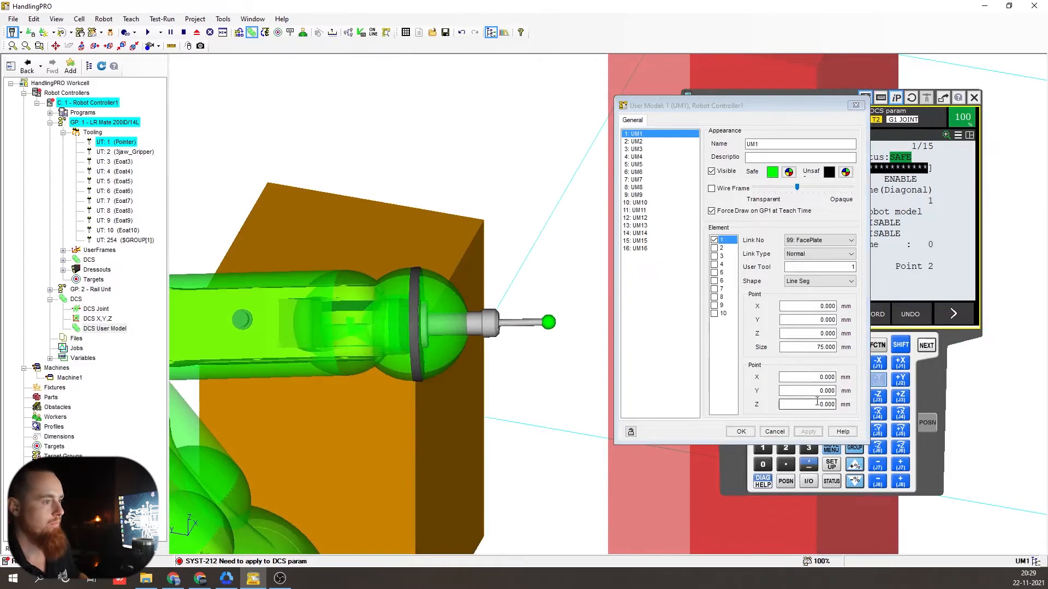
right_drag(582, 358, 540, 344)
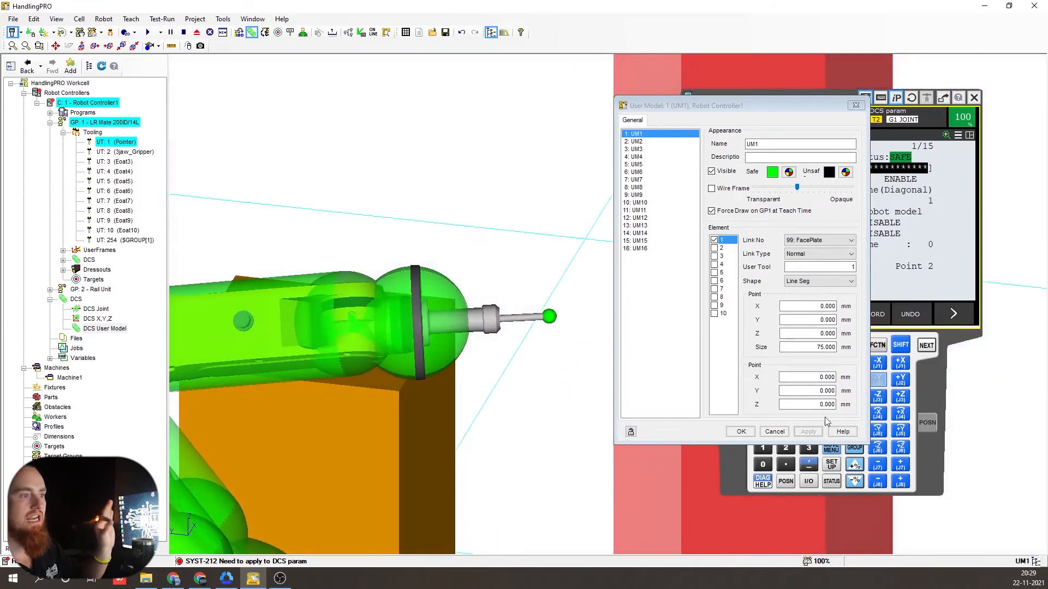
click(798, 404)
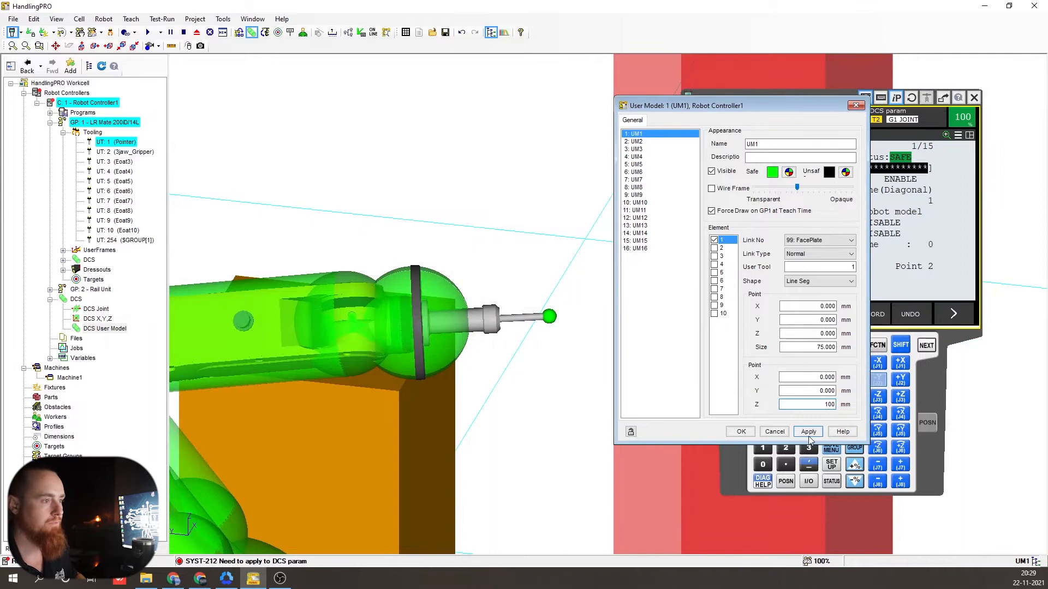
- Apply the end point Z of 100, then change it to 120 and apply
click(808, 431)
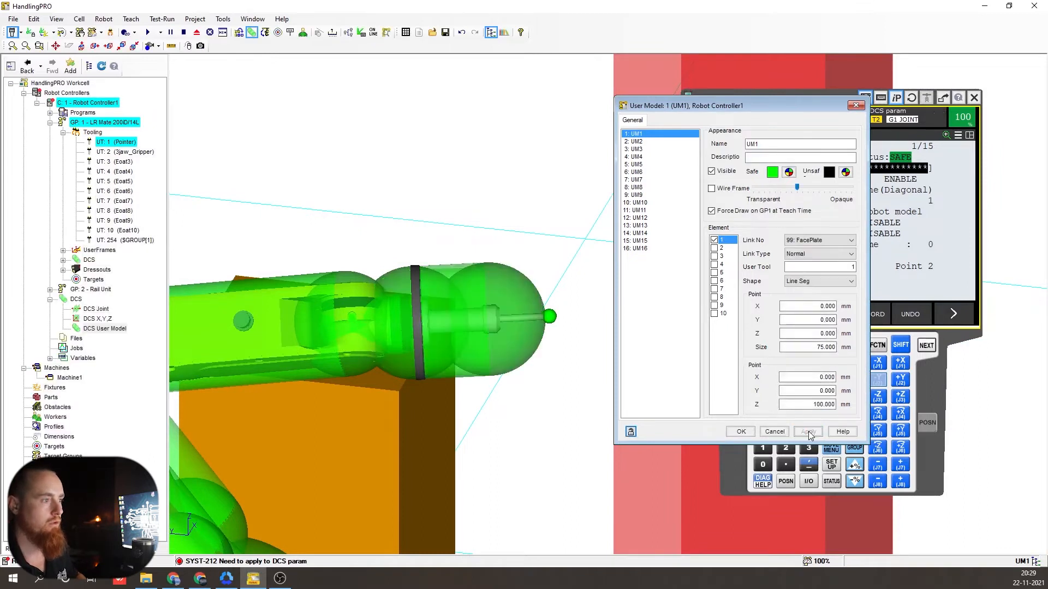
mouse_move(524, 350)
right_down()
mouse_move(542, 437)
mouse_move(509, 420)
mouse_move(536, 350)
right_up()
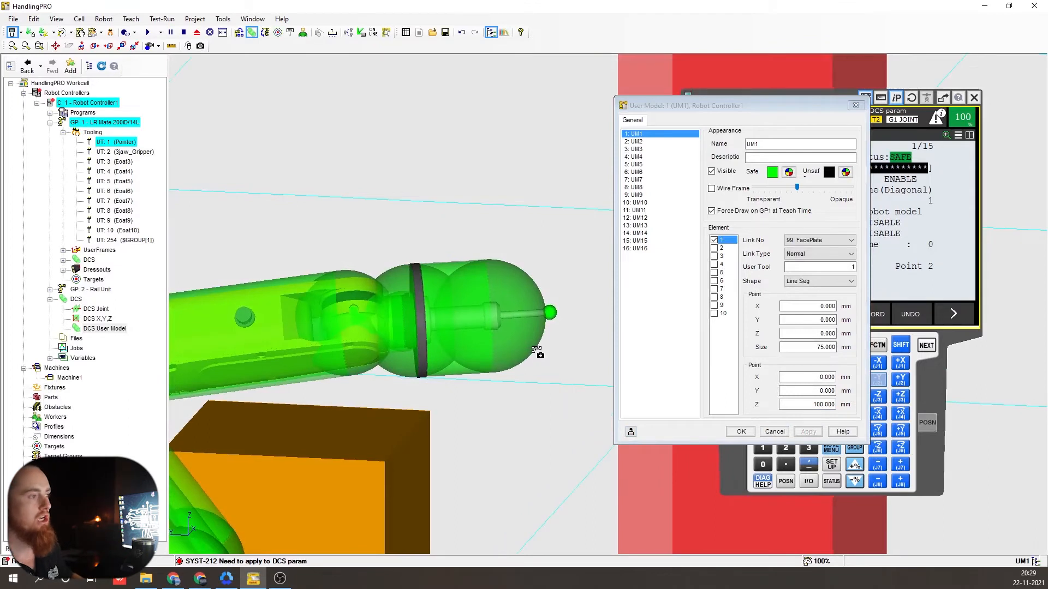
double_click(819, 404)
text(120)
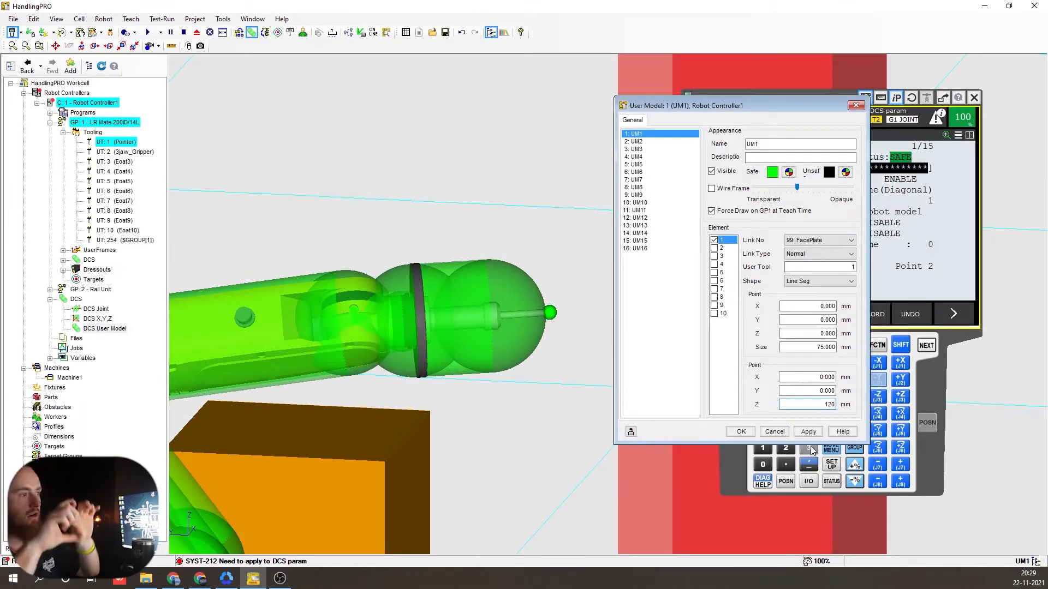
click(808, 431)
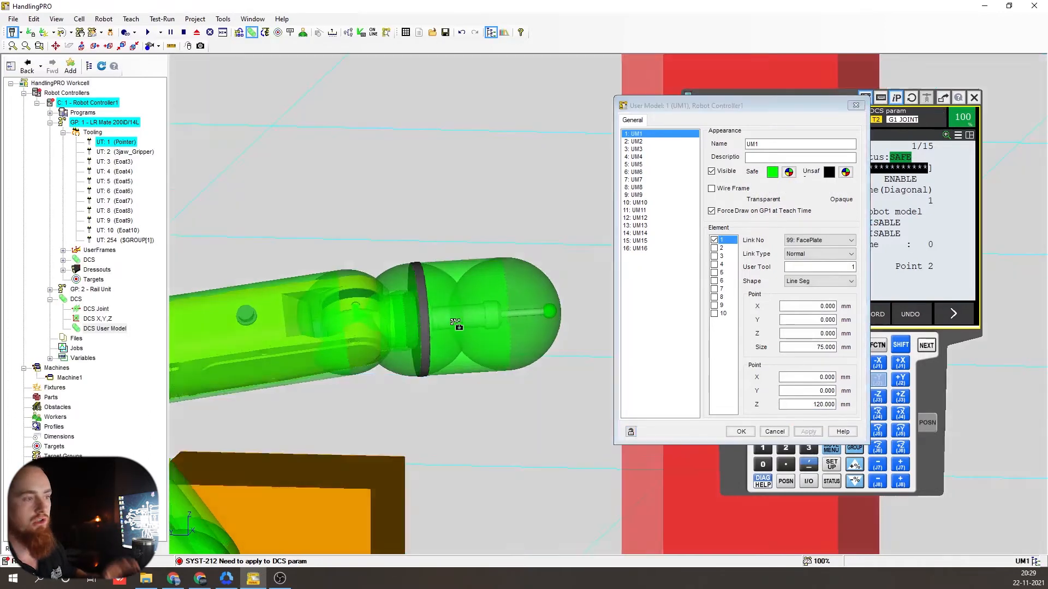
- Set element 1's size to 80 mm and apply it
right_drag(458, 329, 523, 352)
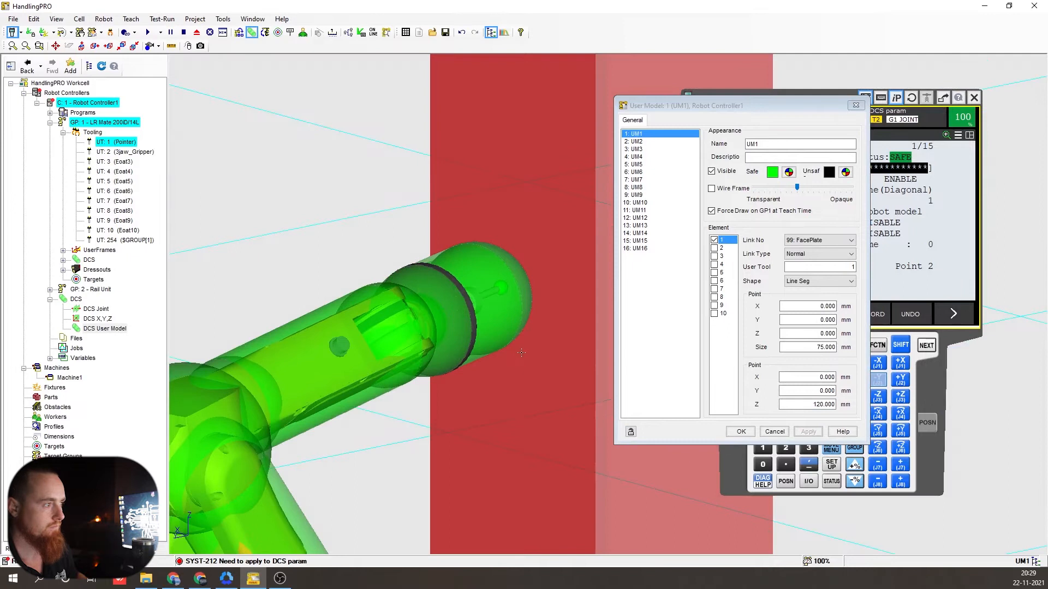
double_click(802, 351)
text(8)
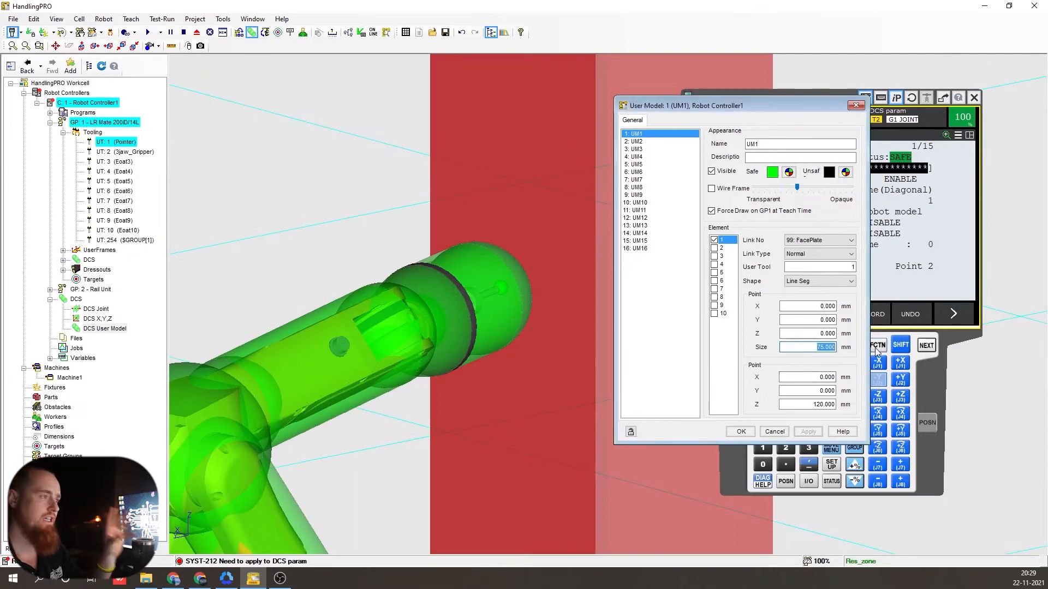
text(0)
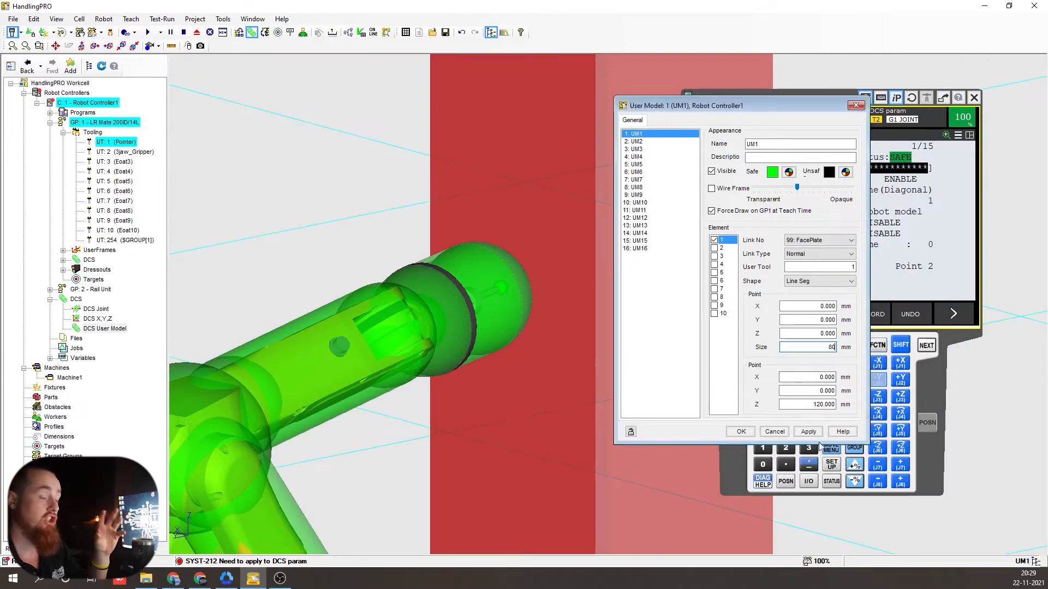
click(810, 432)
right_drag(515, 362, 439, 273)
scroll(436, 316, down, 5)
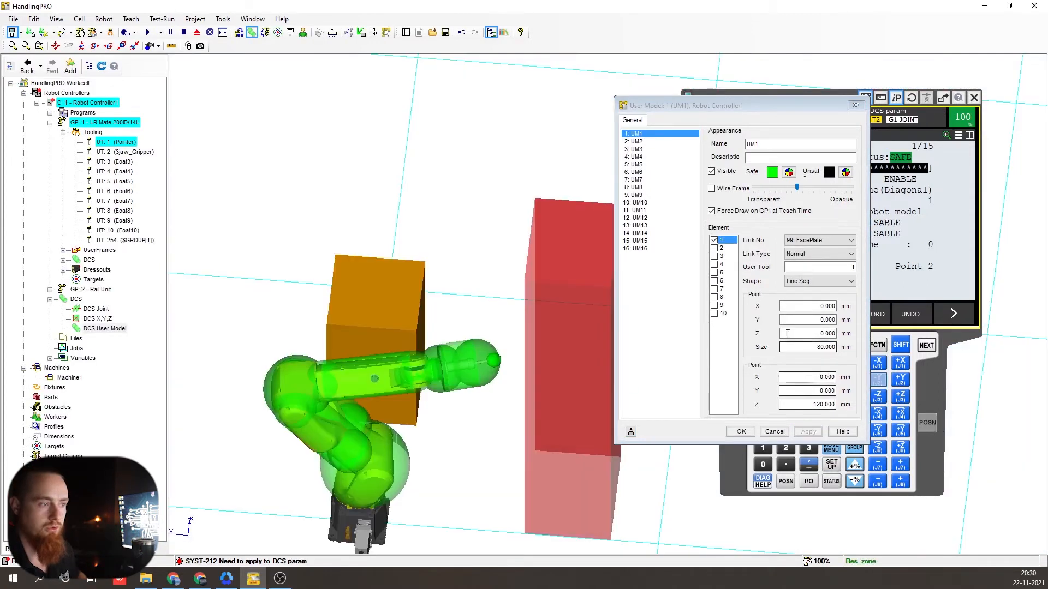
- Untick element 1, switch to element 2 confirming Yes, and set its shape to Box
click(714, 241)
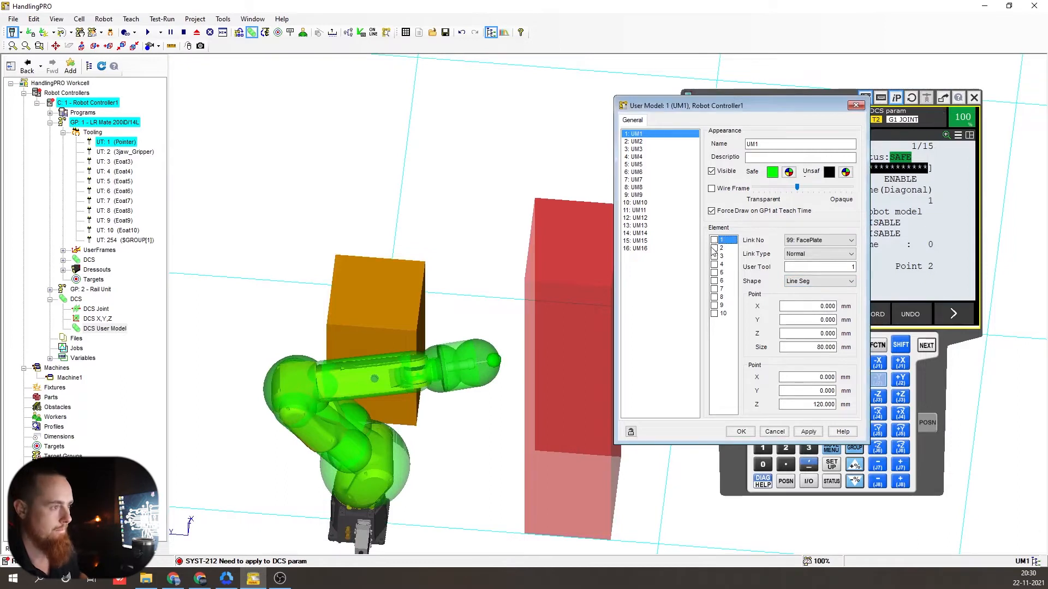
click(715, 249)
click(569, 328)
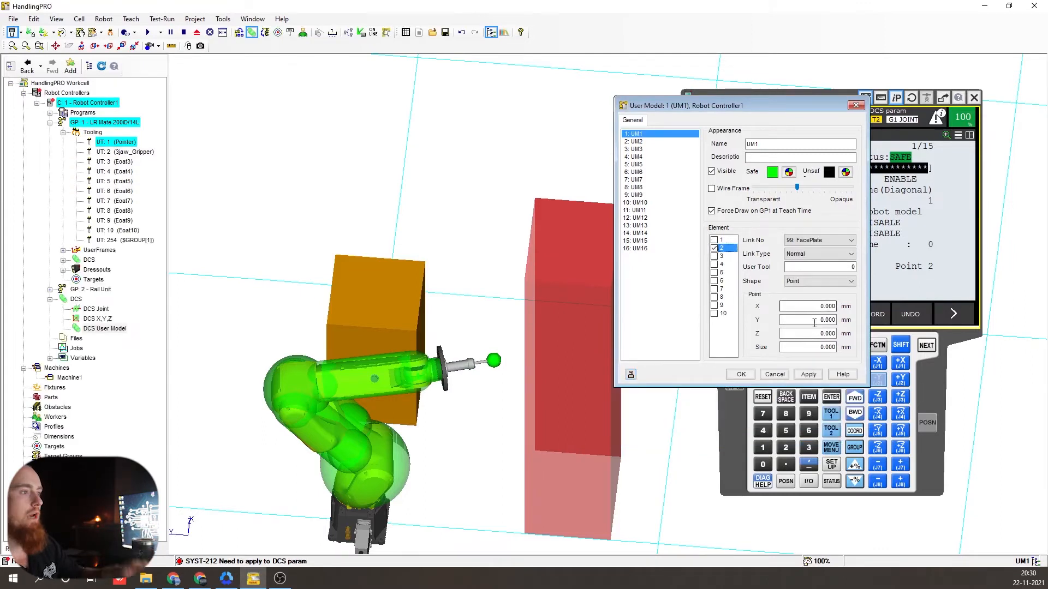
click(840, 281)
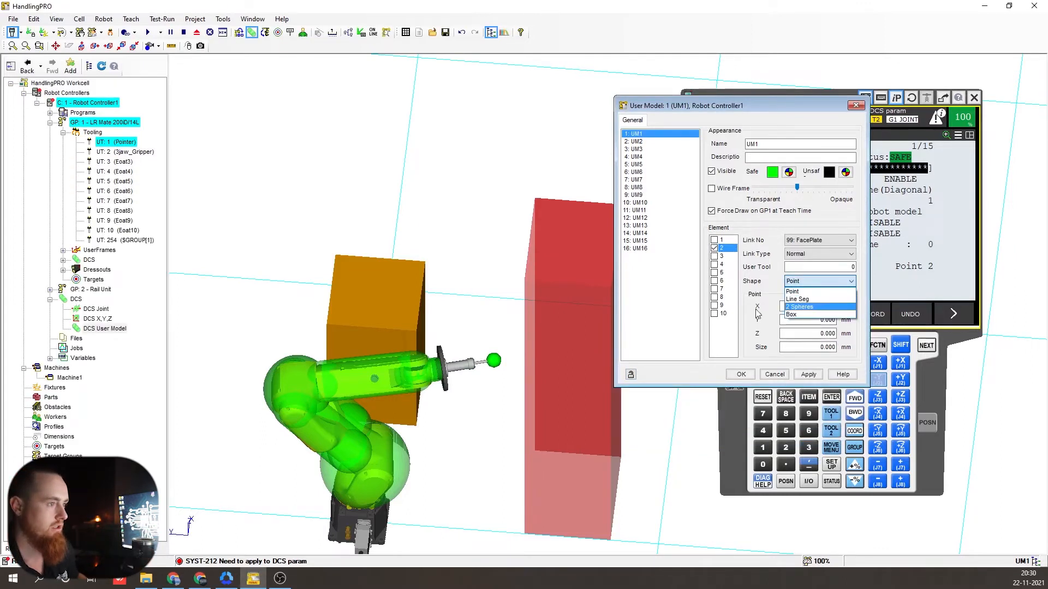
click(815, 315)
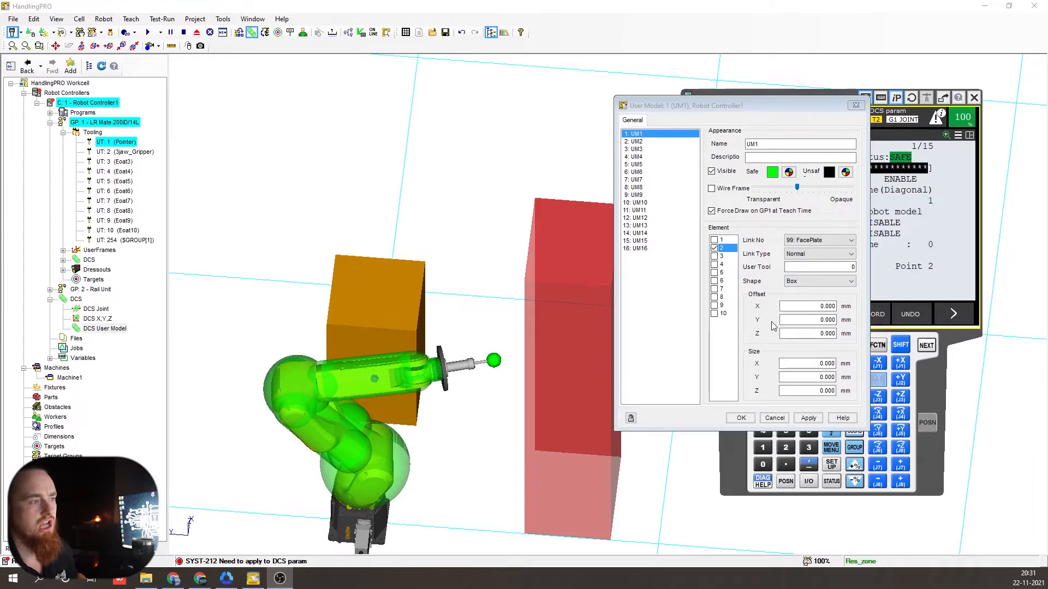
- Enter first box values (offset Z 40, size X 20) and apply them
right_drag(457, 379, 449, 366)
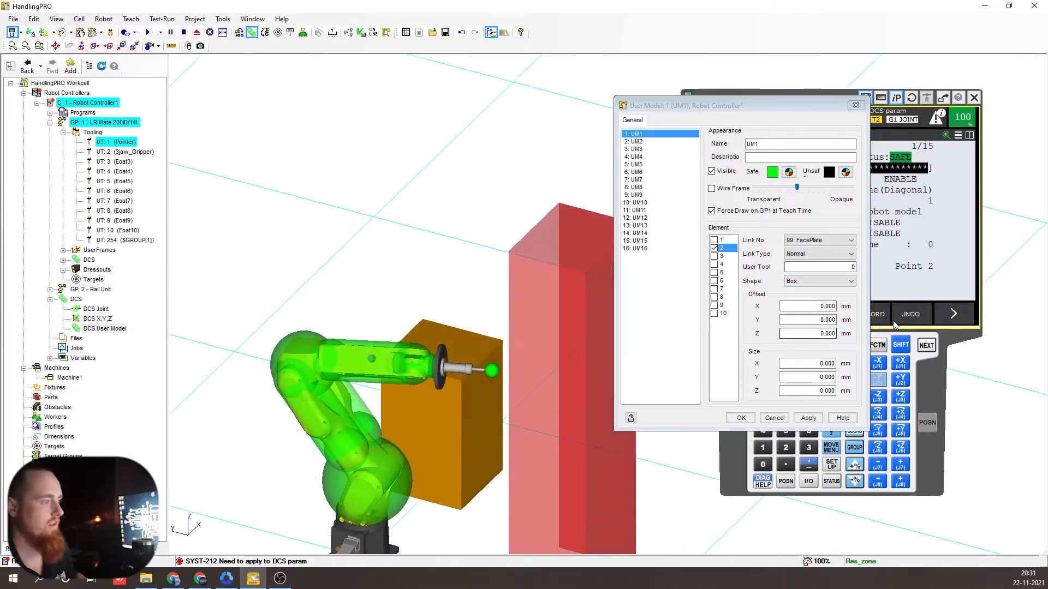
double_click(817, 335)
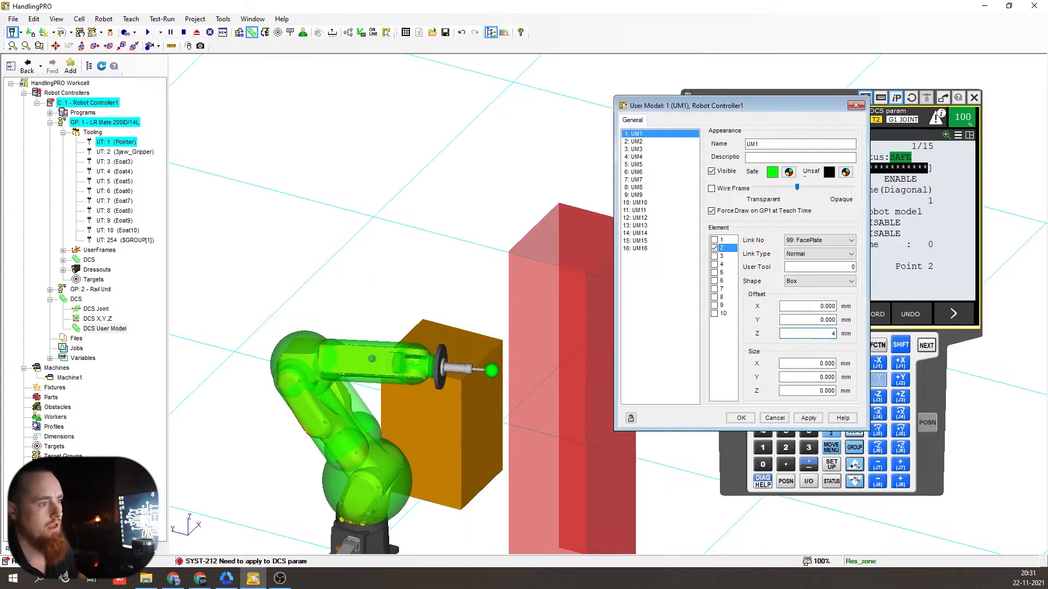
key(Tab)
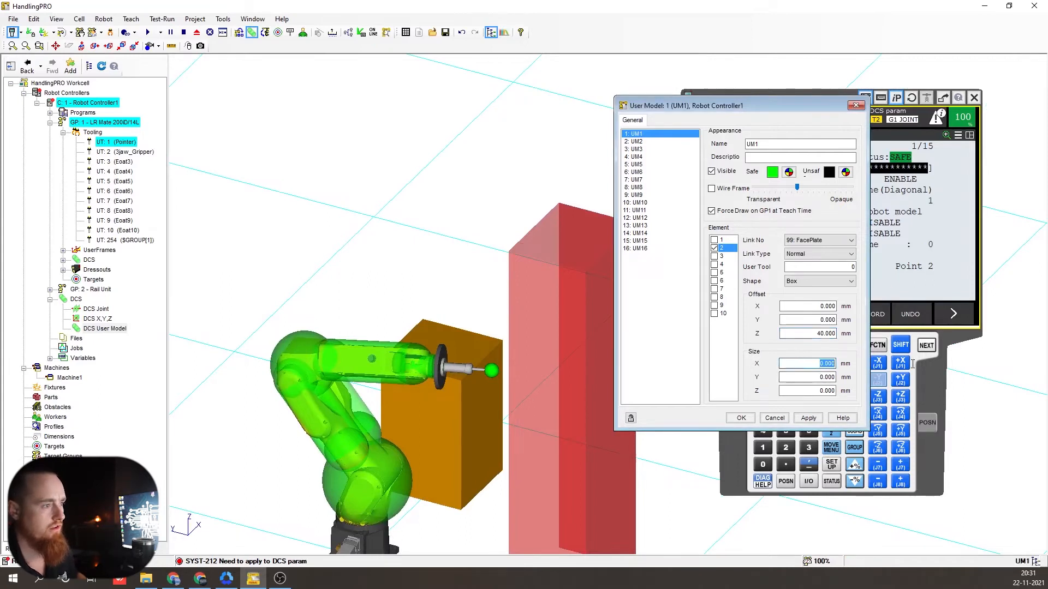
key(Tab)
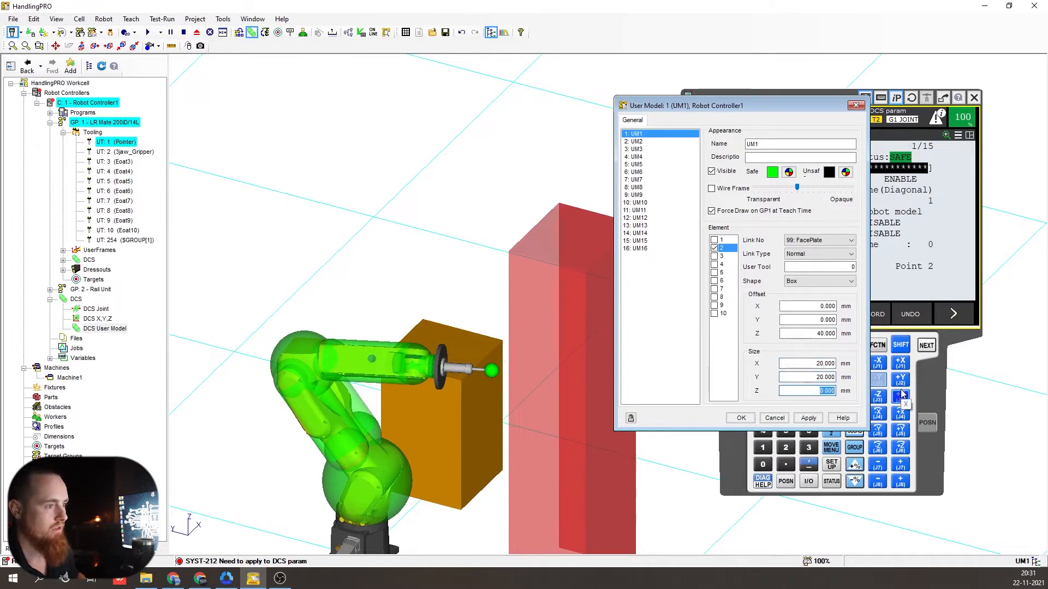
text(80)
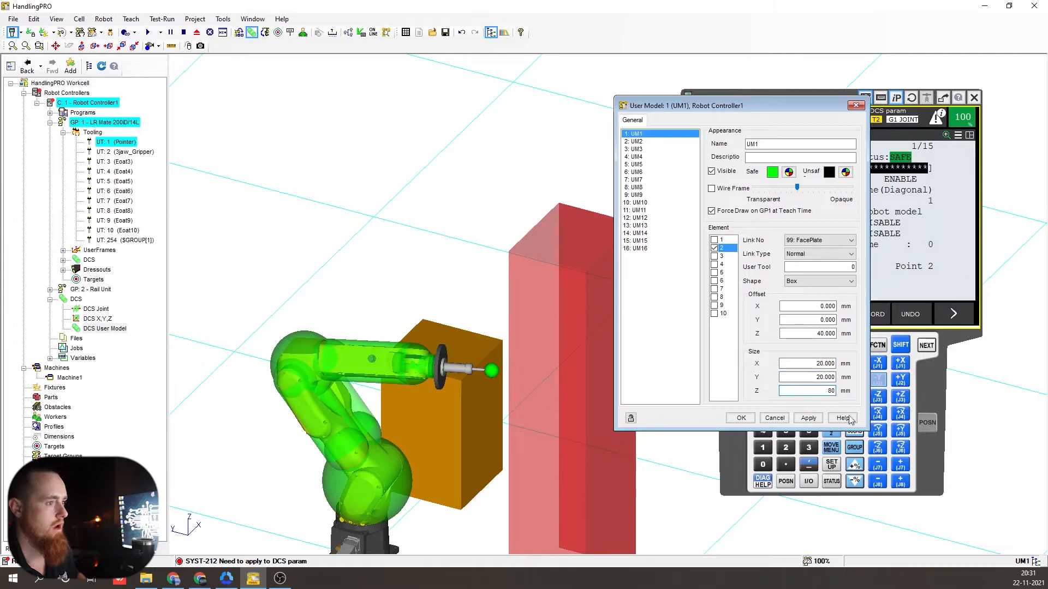
click(808, 418)
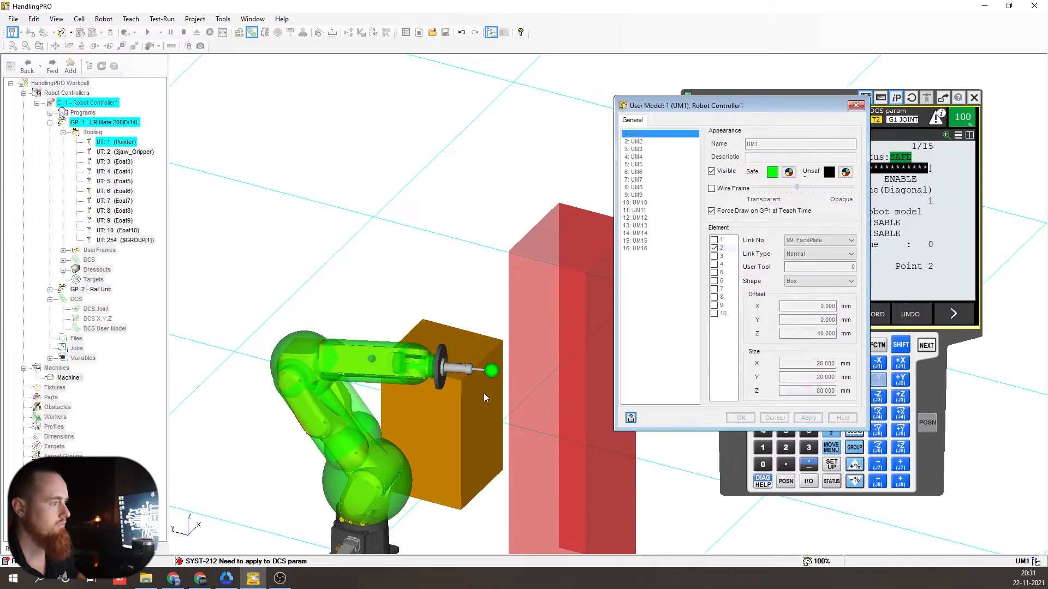
- Change the box Size X to 40 mm and apply
scroll(467, 384, up, 5)
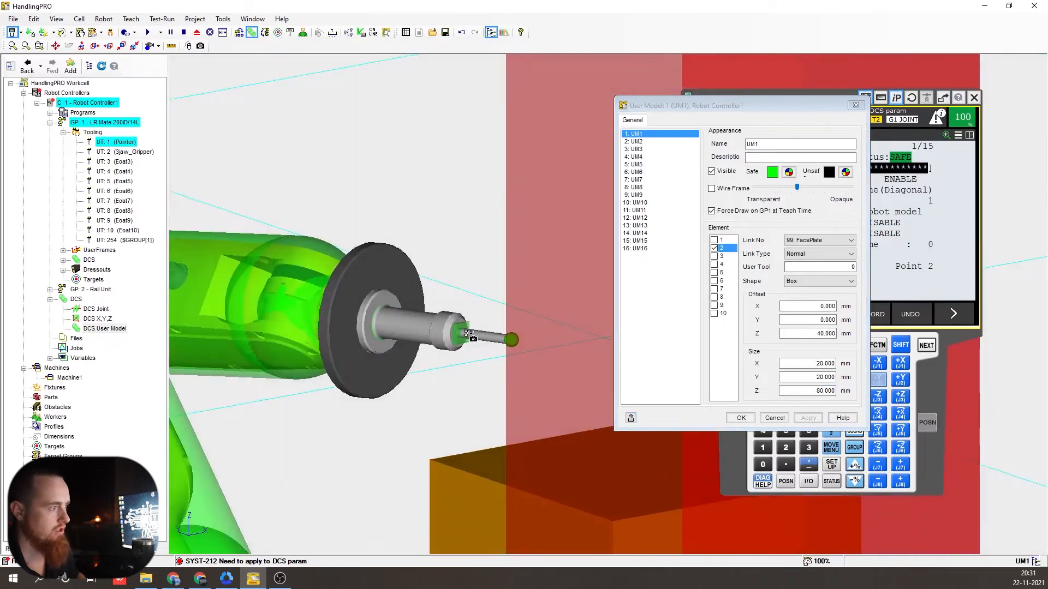
right_drag(470, 334, 465, 367)
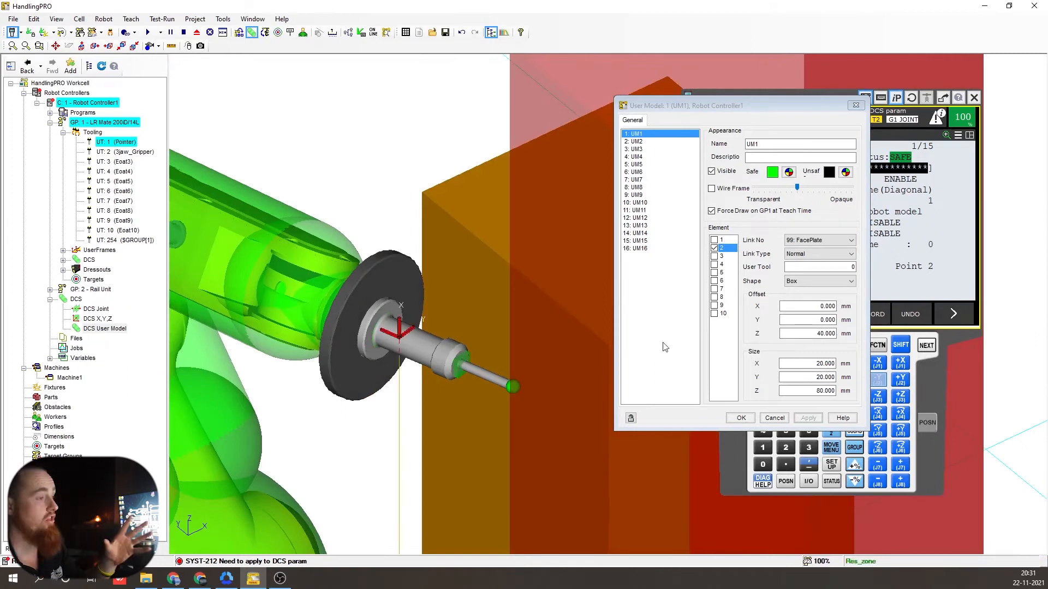
right_drag(460, 364, 364, 369)
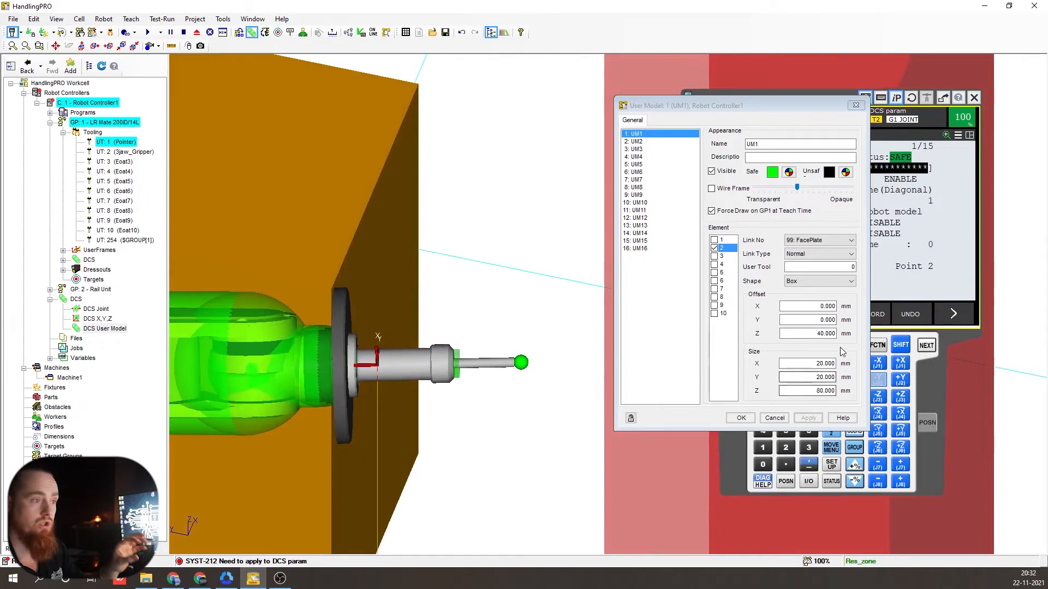
right_drag(467, 389, 421, 349)
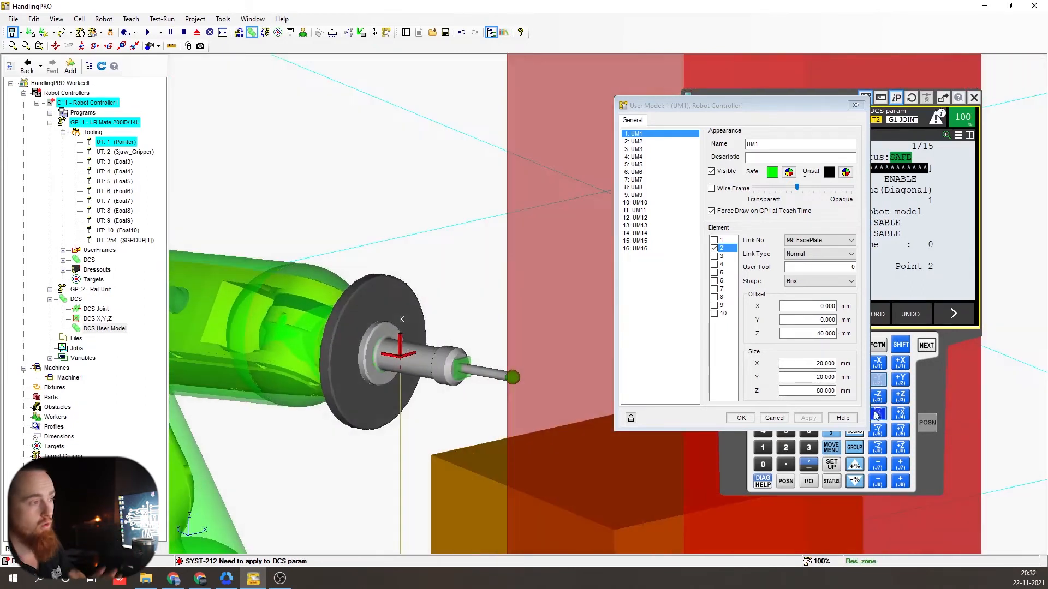
double_click(812, 364)
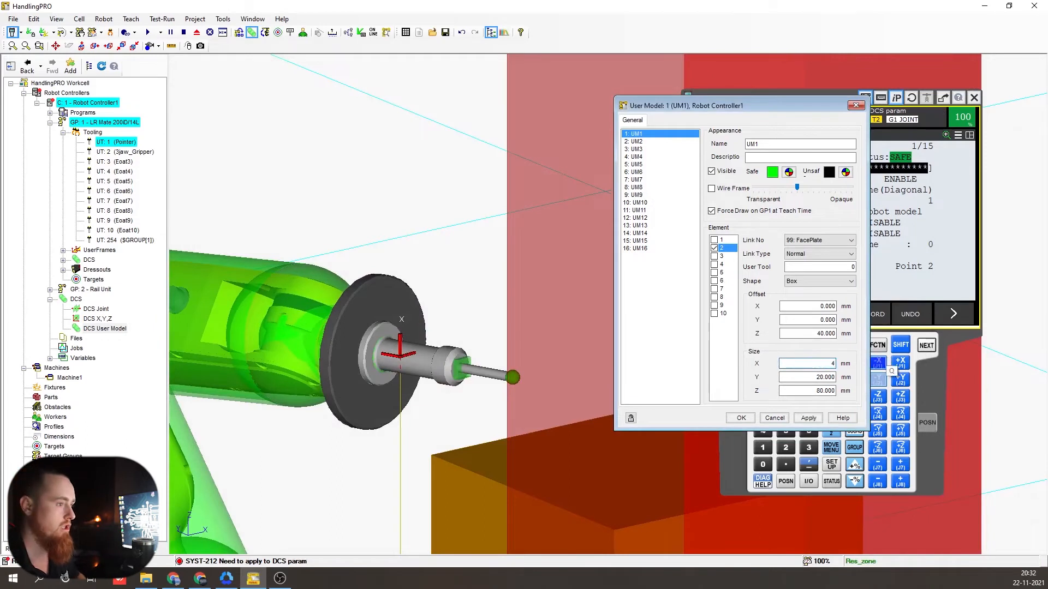
text(40)
click(808, 418)
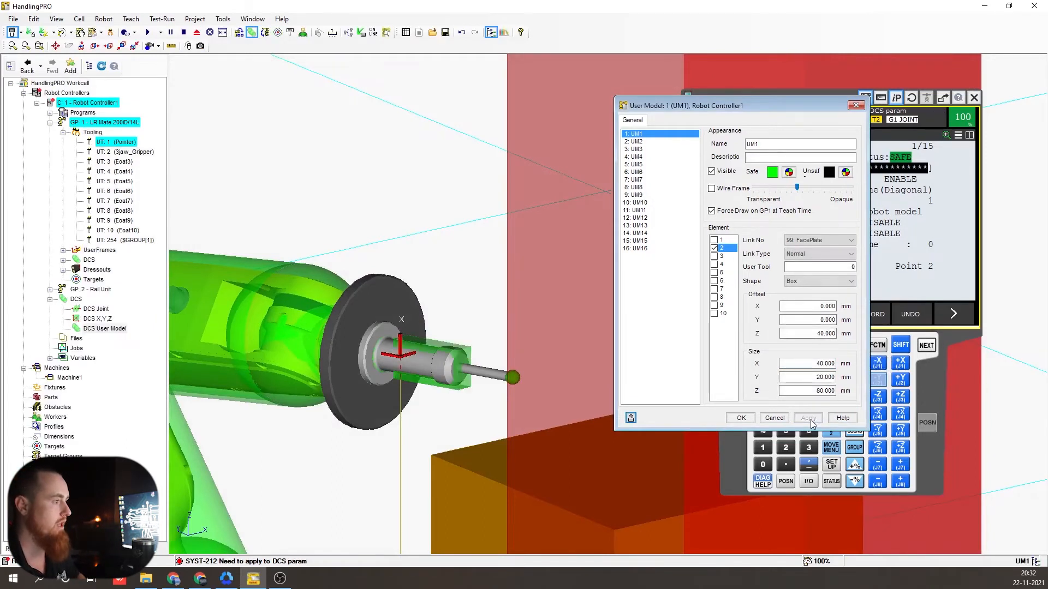
- Set the box Size X and Y to 50 mm each and apply
right_drag(480, 382, 484, 445)
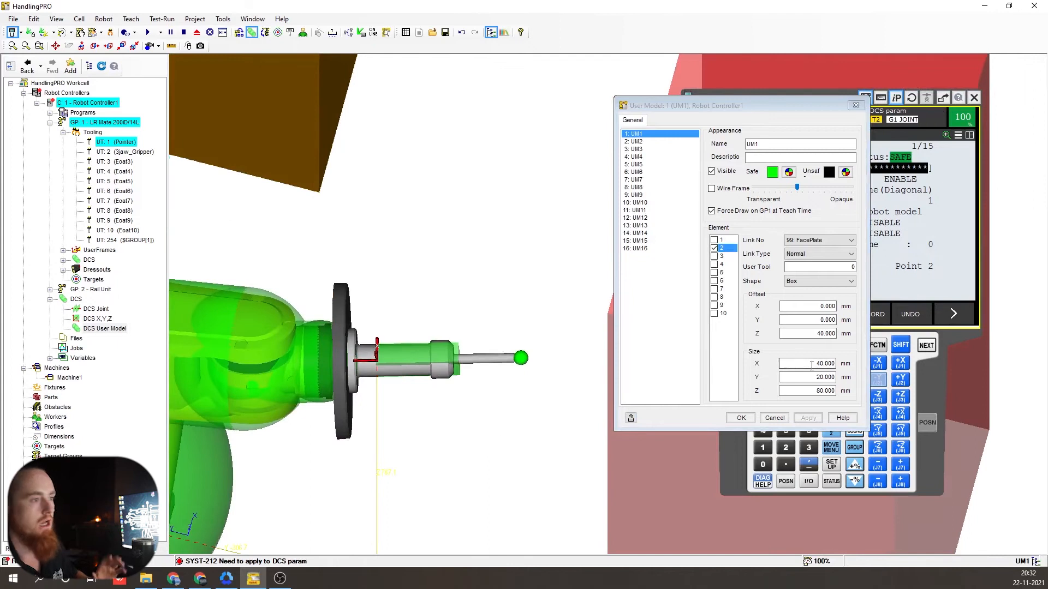
click(811, 366)
text(50)
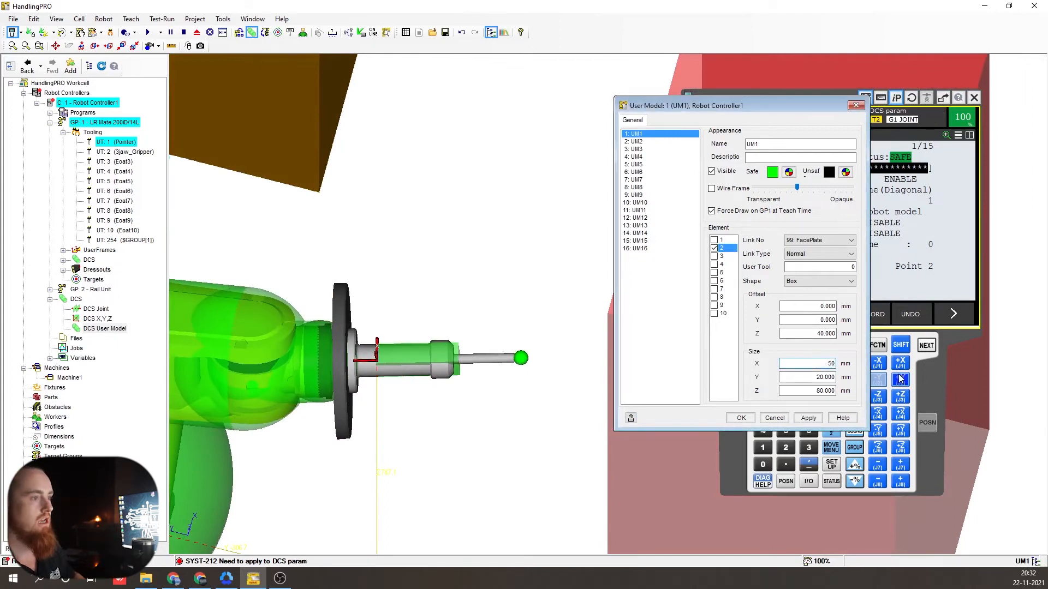
key(Tab)
text(50)
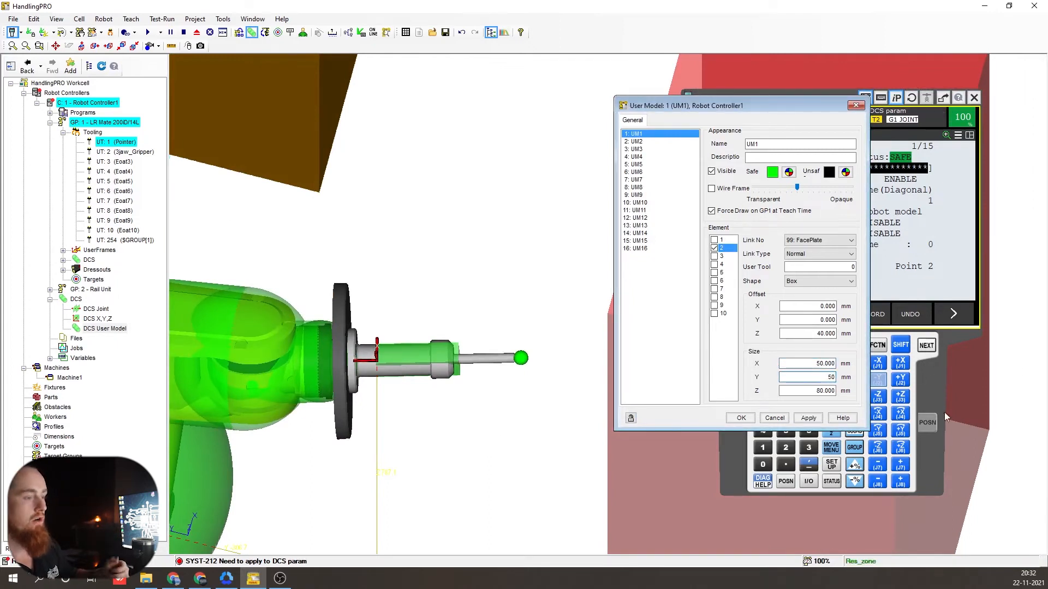
click(808, 418)
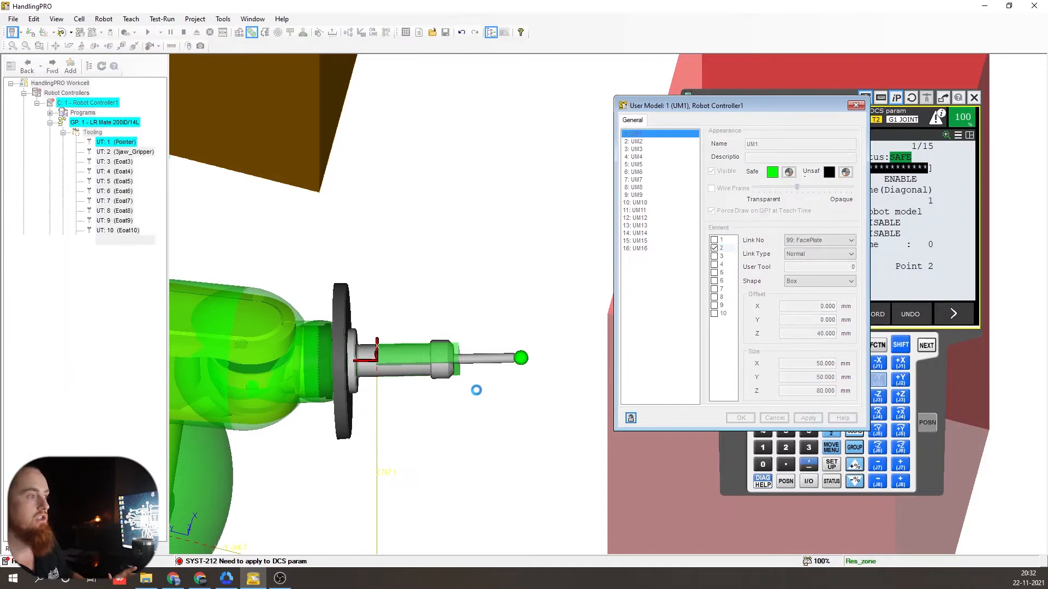
- Set the box Size Z to 200 mm and Offset Z back to 0
right_drag(465, 377, 449, 363)
double_click(797, 392)
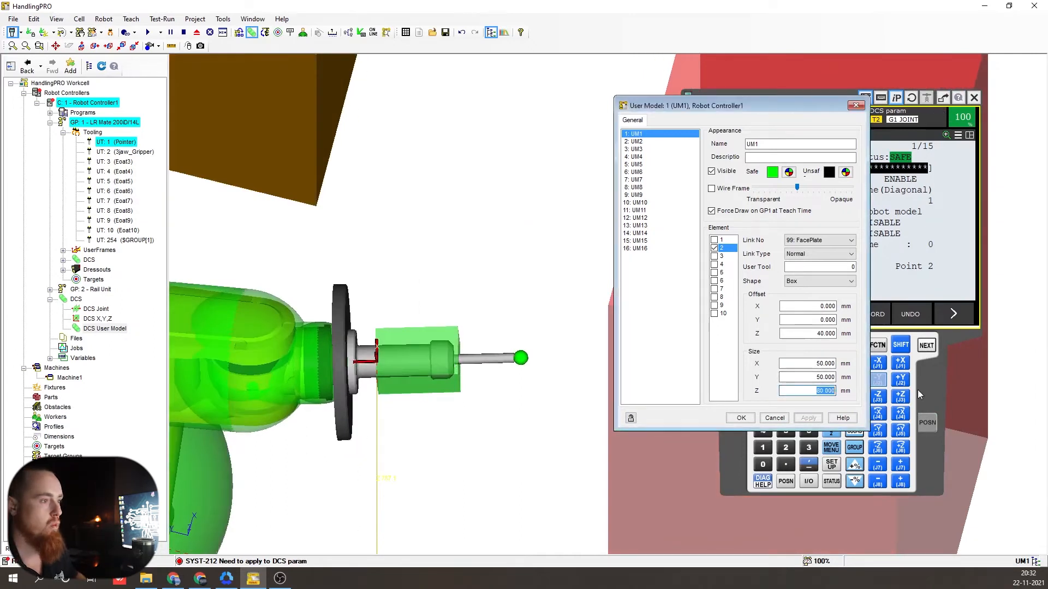
text(2)
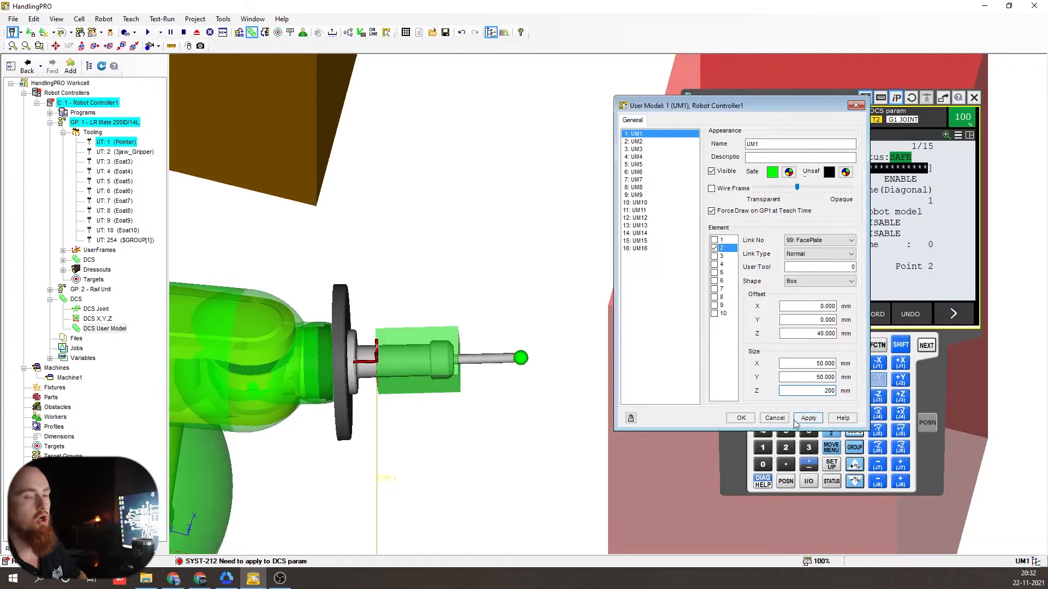
text(00)
click(807, 418)
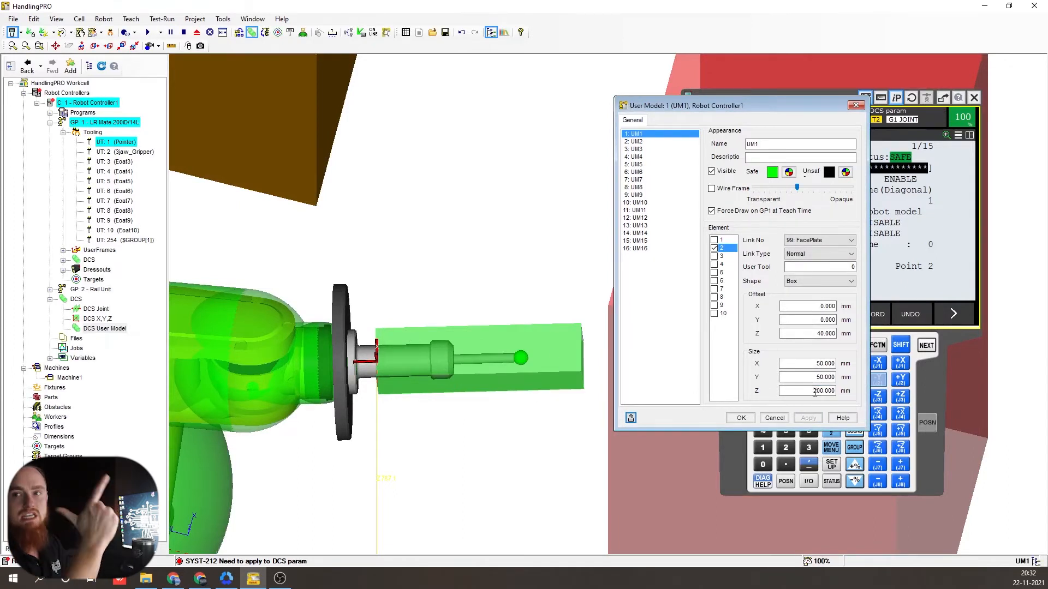
drag(807, 334, 888, 334)
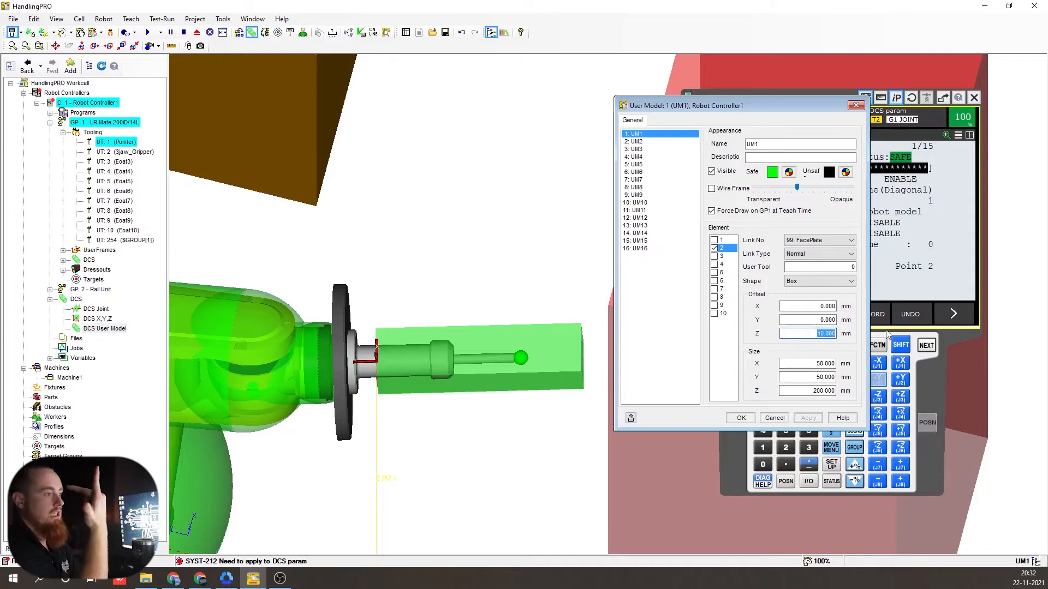
key(Return)
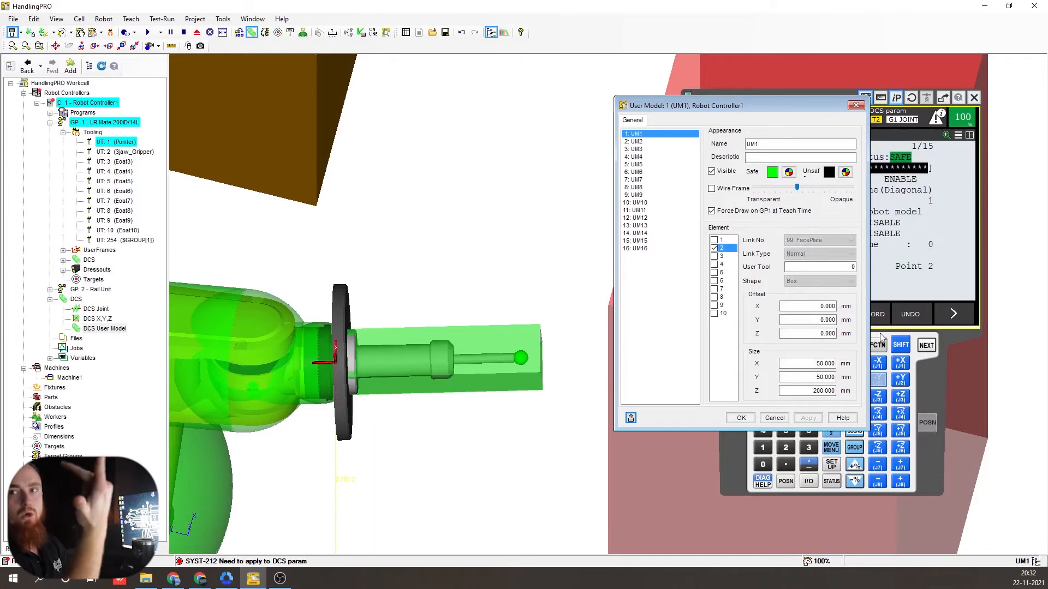
right_drag(459, 369, 415, 262)
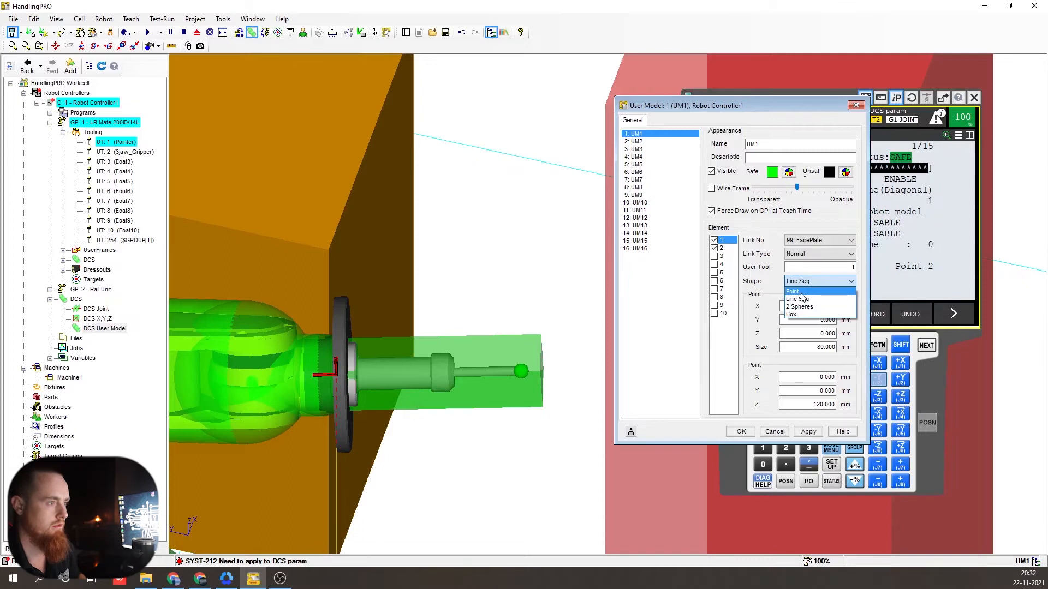
- Make UM1 element 1 an 80 mm Point, apply it, and check the green sphere at the faceplate
click(801, 293)
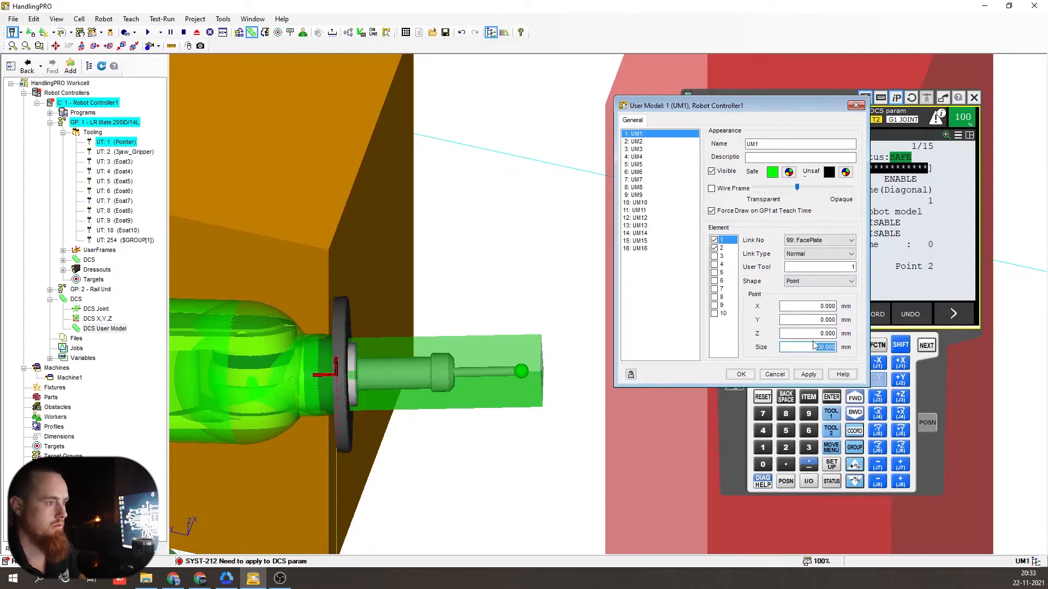
click(813, 374)
right_drag(357, 338, 309, 308)
right_drag(251, 328, 376, 406)
scroll(355, 365, down, 5)
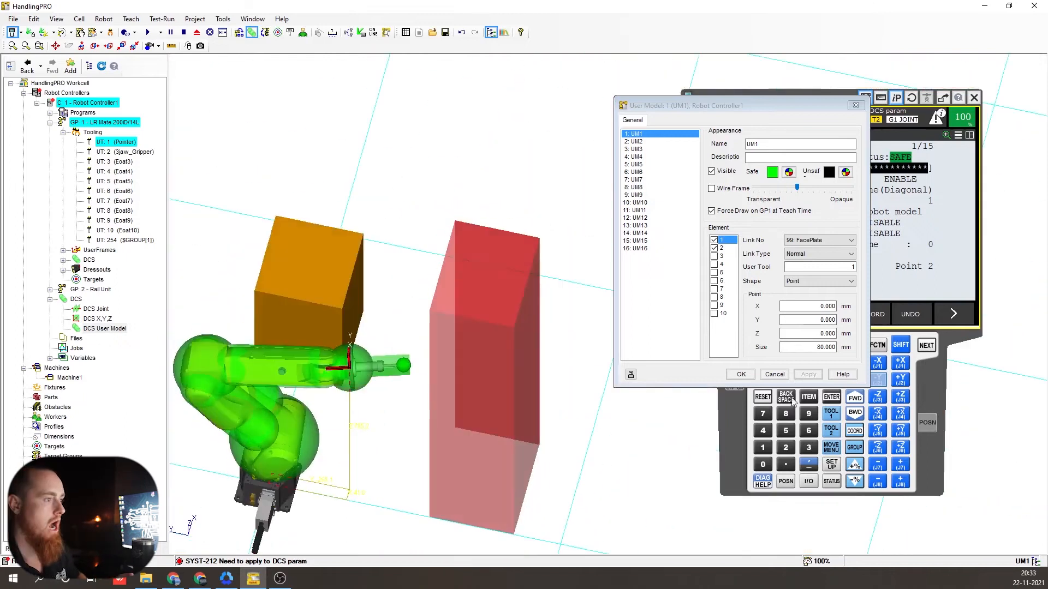
click(745, 380)
- Close the User Model dialog keeping changes and reset the pending controller fault
click(741, 375)
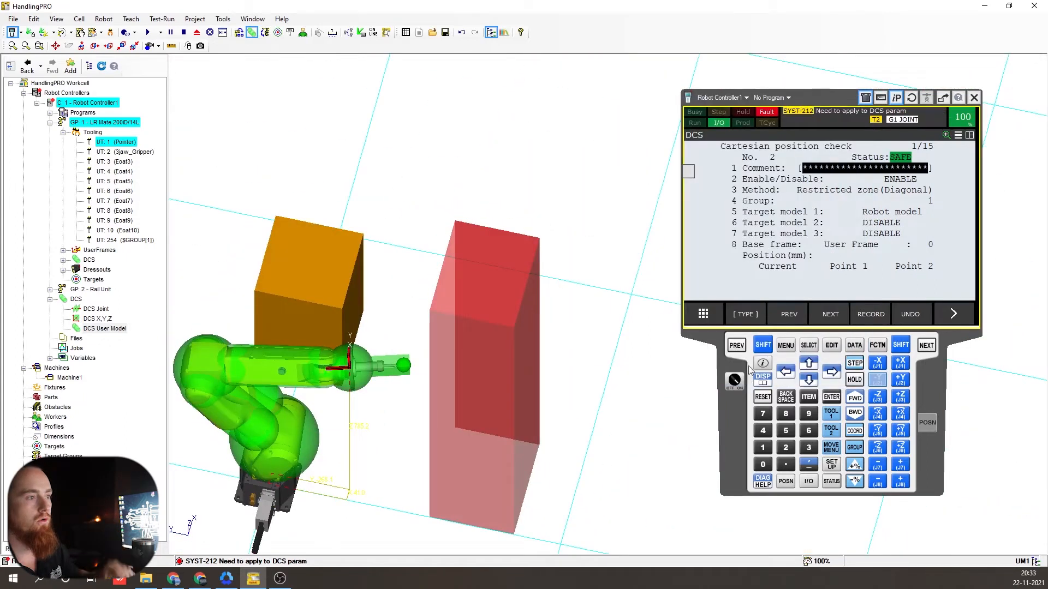
click(763, 345)
click(763, 398)
click(763, 398)
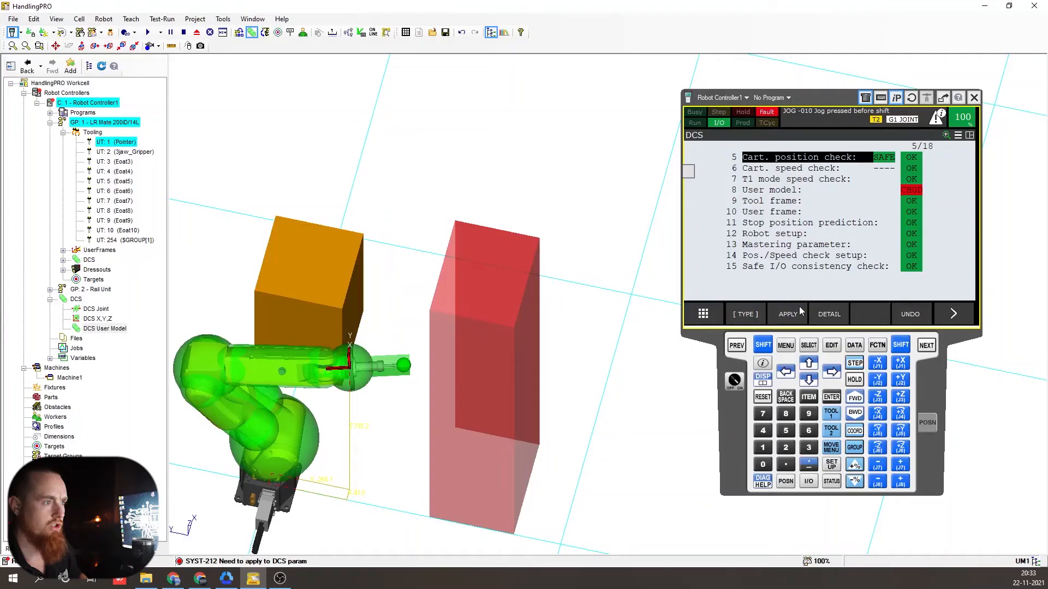
- Apply the DCS parameters with code 1111, then cycle the controller's power
click(796, 315)
text(111)
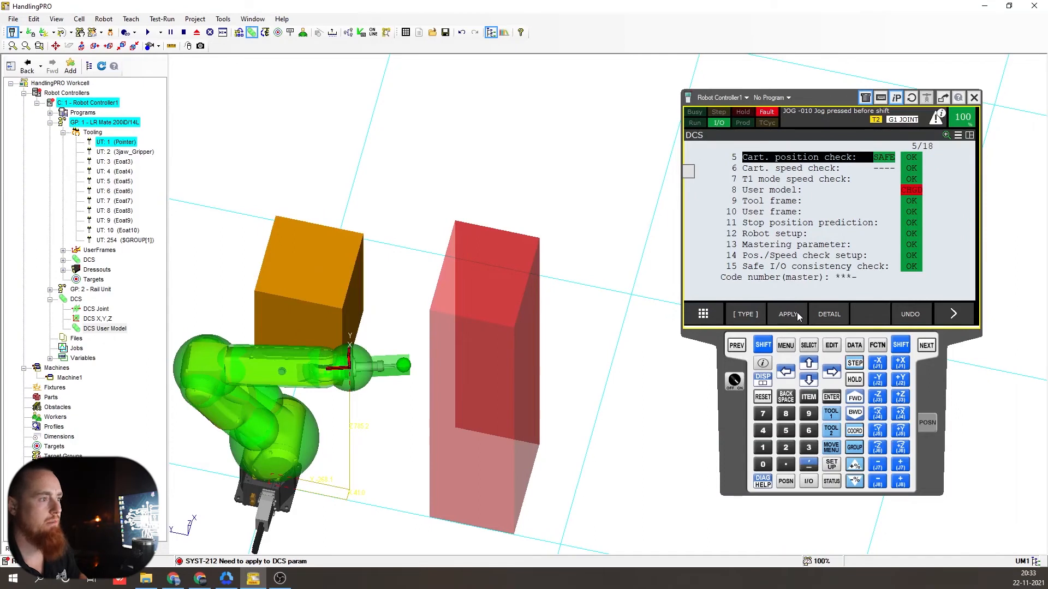
text(1)
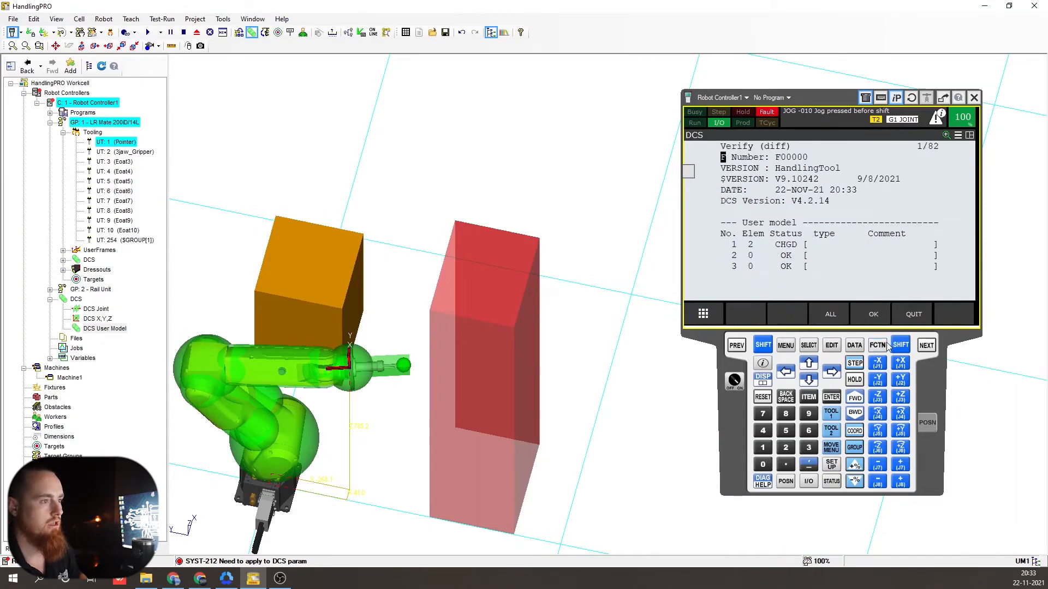
click(887, 346)
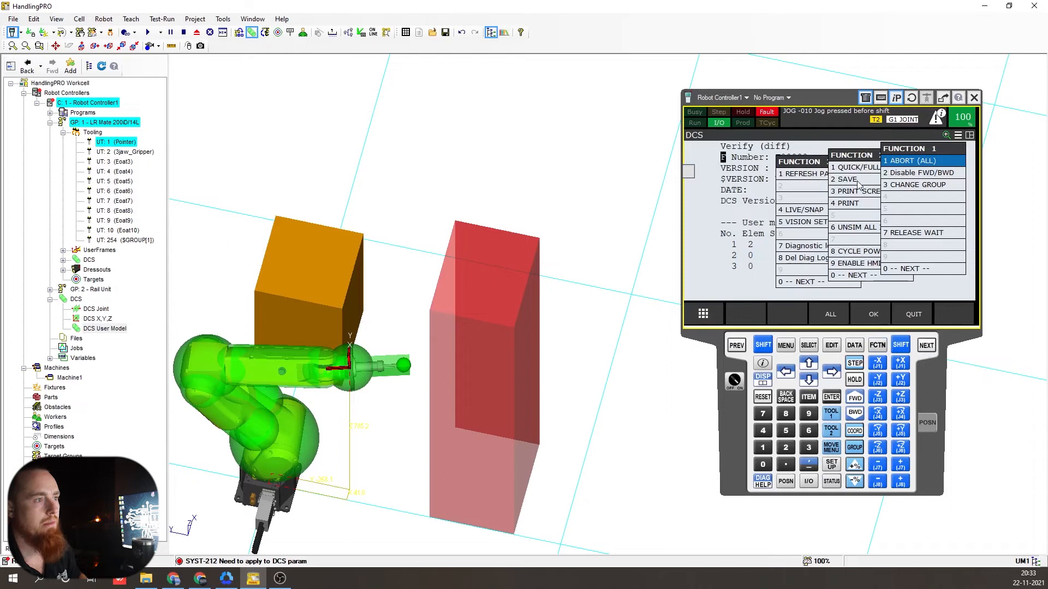
click(868, 250)
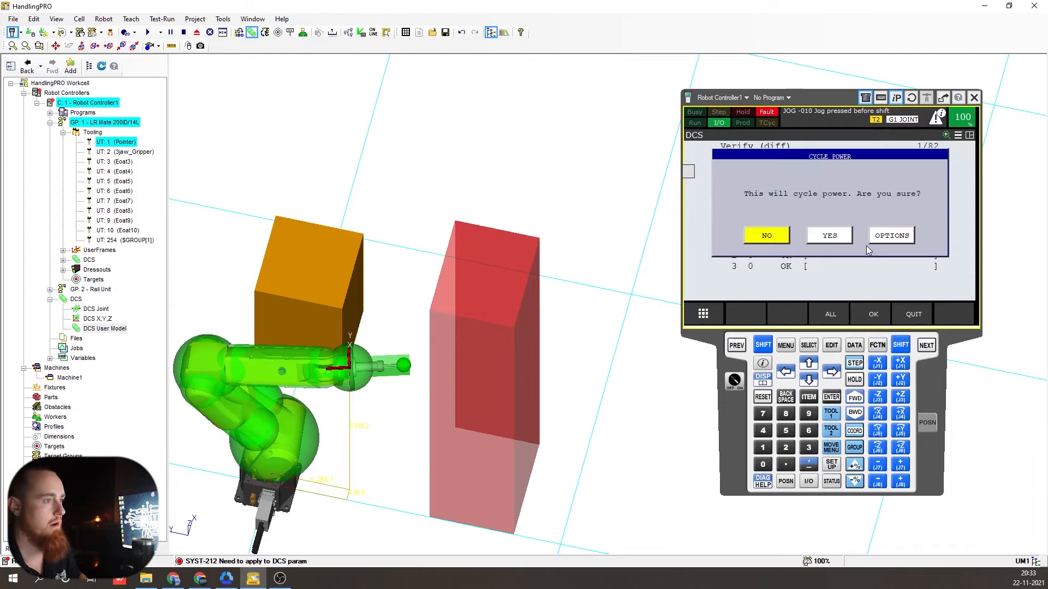
click(843, 234)
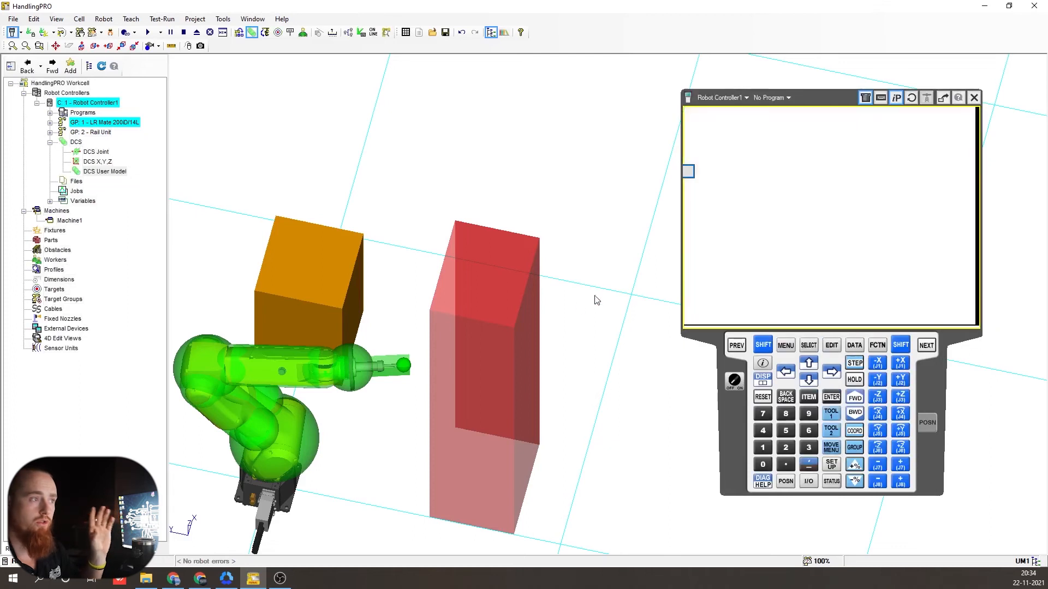
- Jog the arm along Y up to the red restricted zone and back, then open DCS X,Y,Z
right_drag(552, 316, 626, 361)
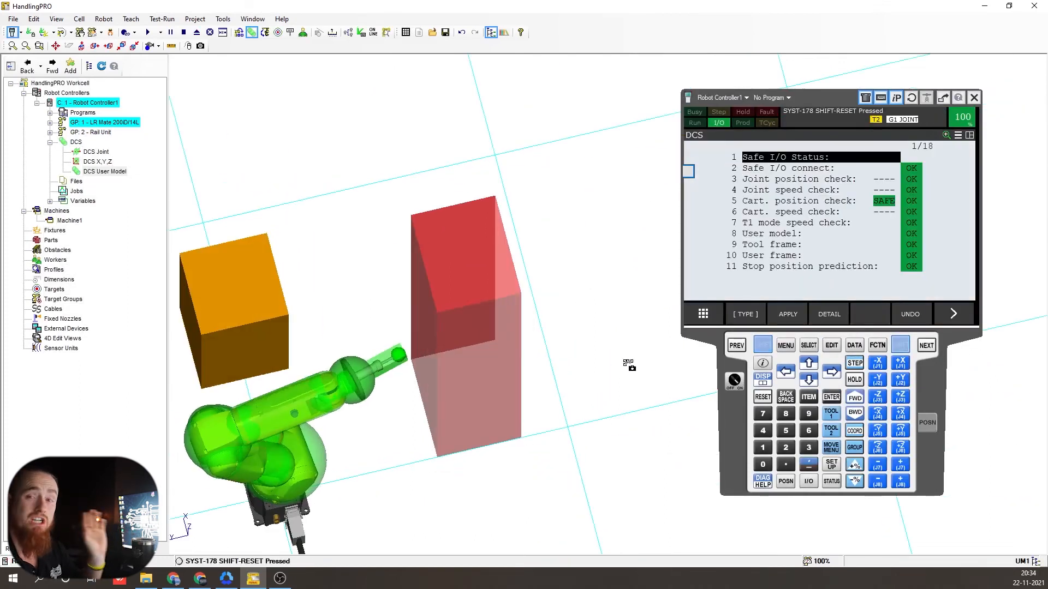
drag(909, 381, 909, 381)
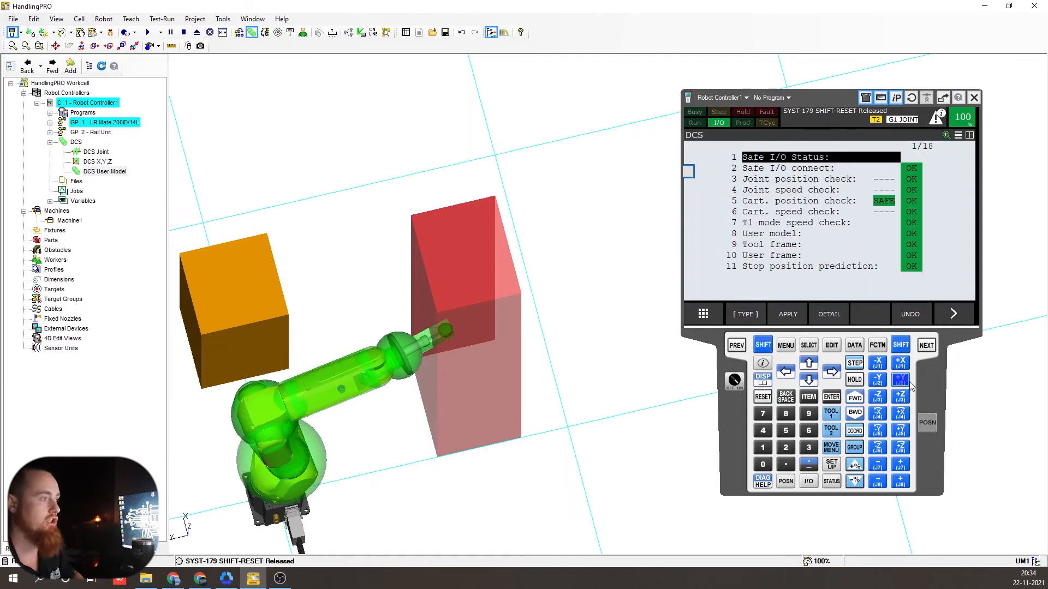
right_drag(542, 379, 486, 375)
scroll(519, 384, down, 3)
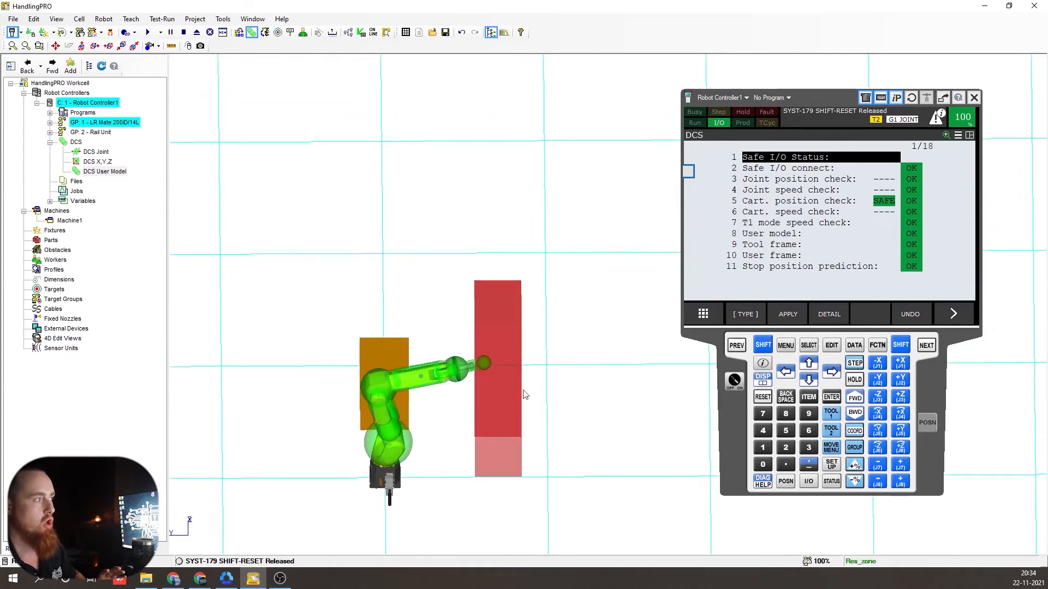
scroll(453, 378, up, 2)
key(shift)
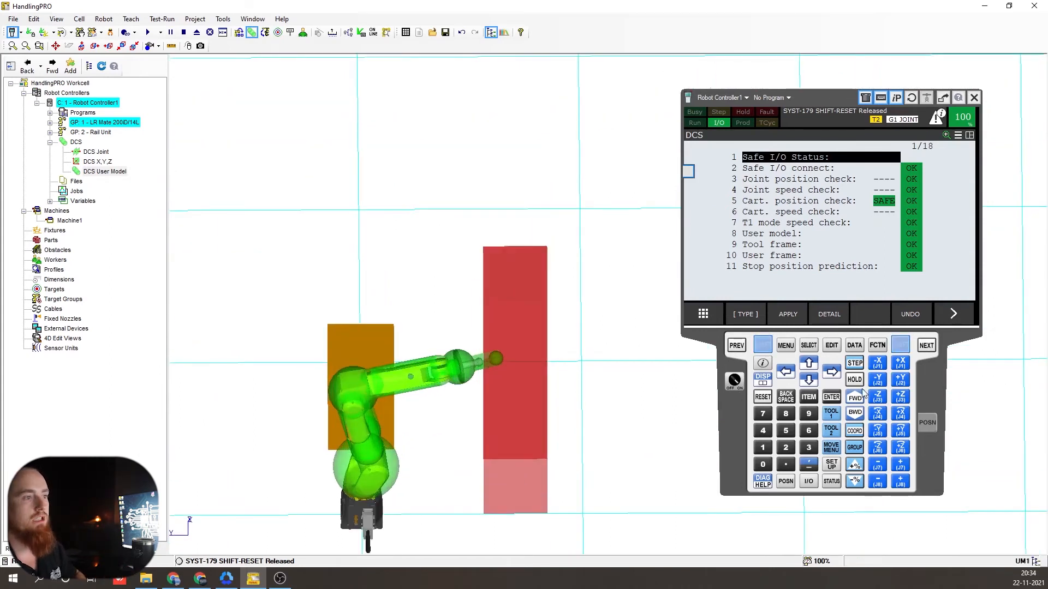
drag(868, 381, 868, 382)
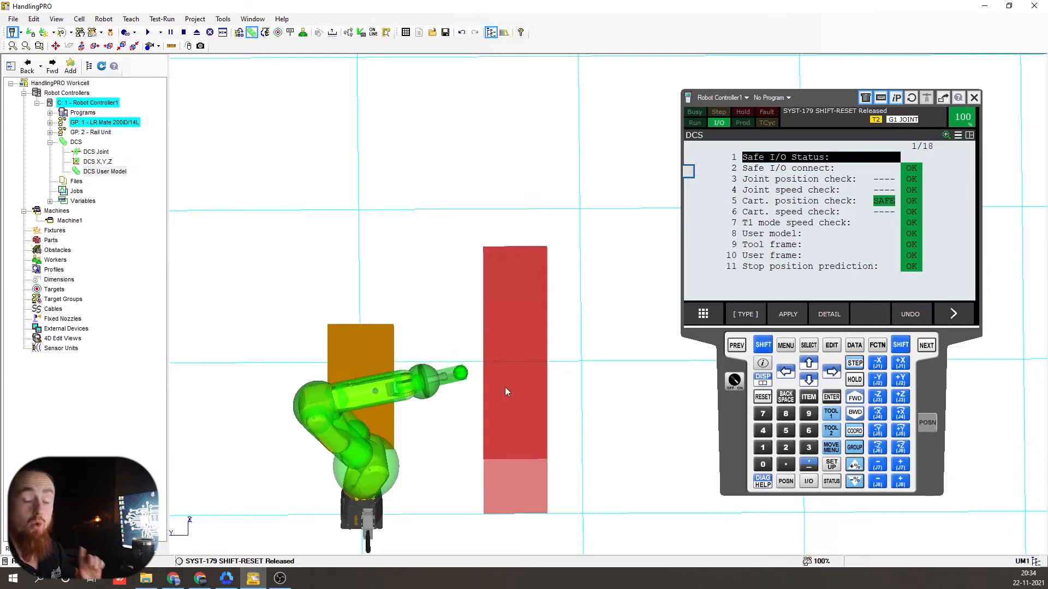
double_click(110, 162)
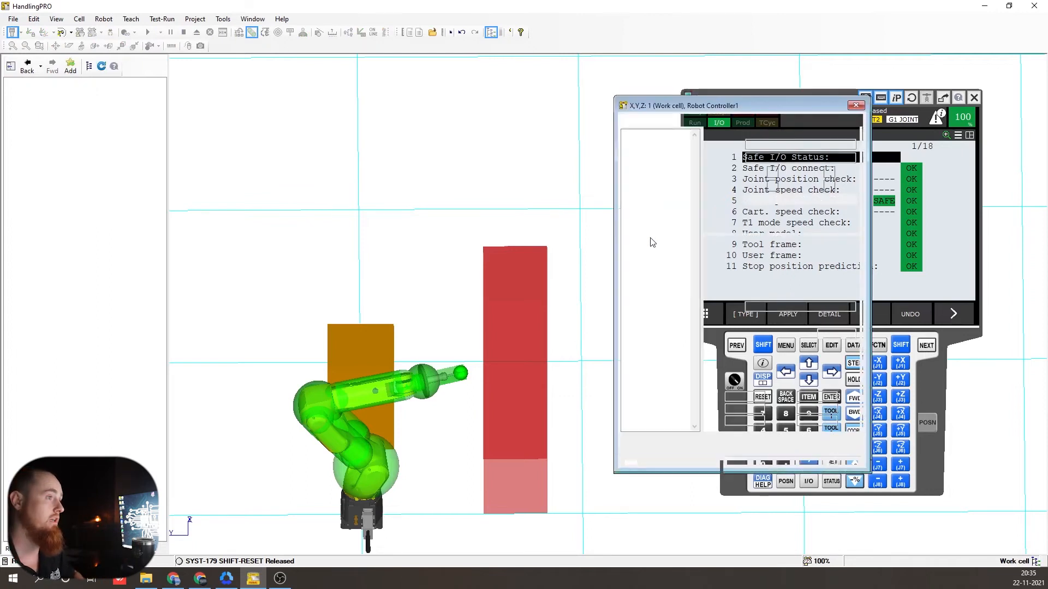
- Add user model 1: UM1 to the Res_zone zone's checked models and apply it
click(663, 142)
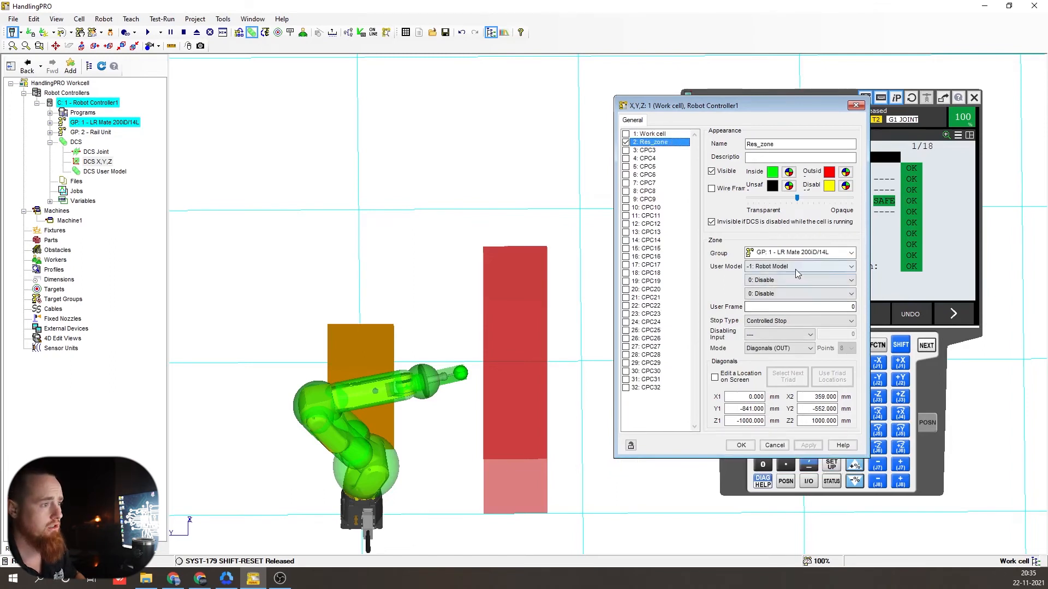
click(849, 280)
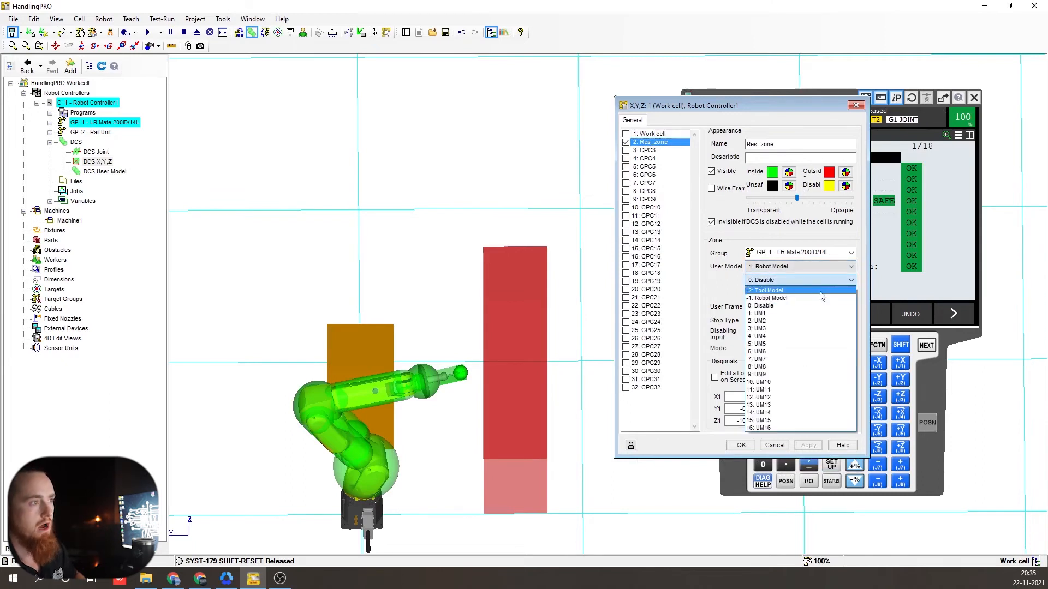
click(764, 314)
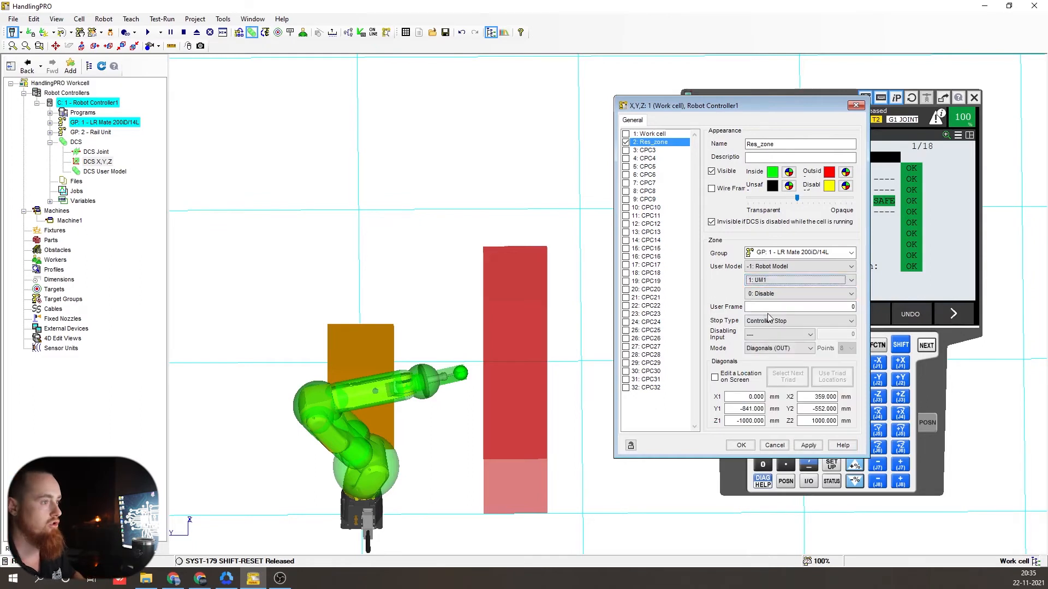
click(818, 448)
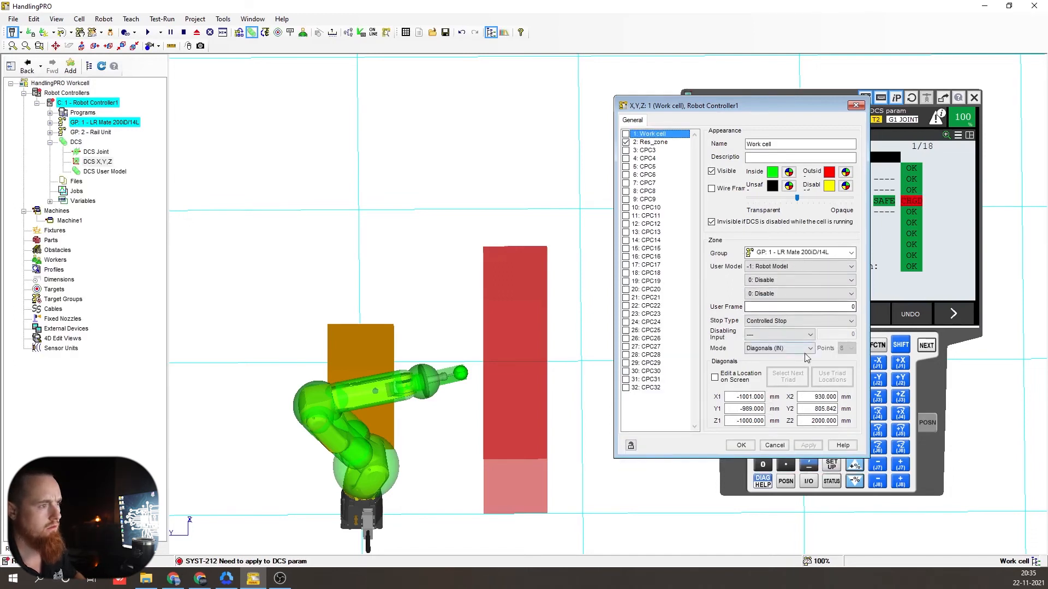
click(831, 281)
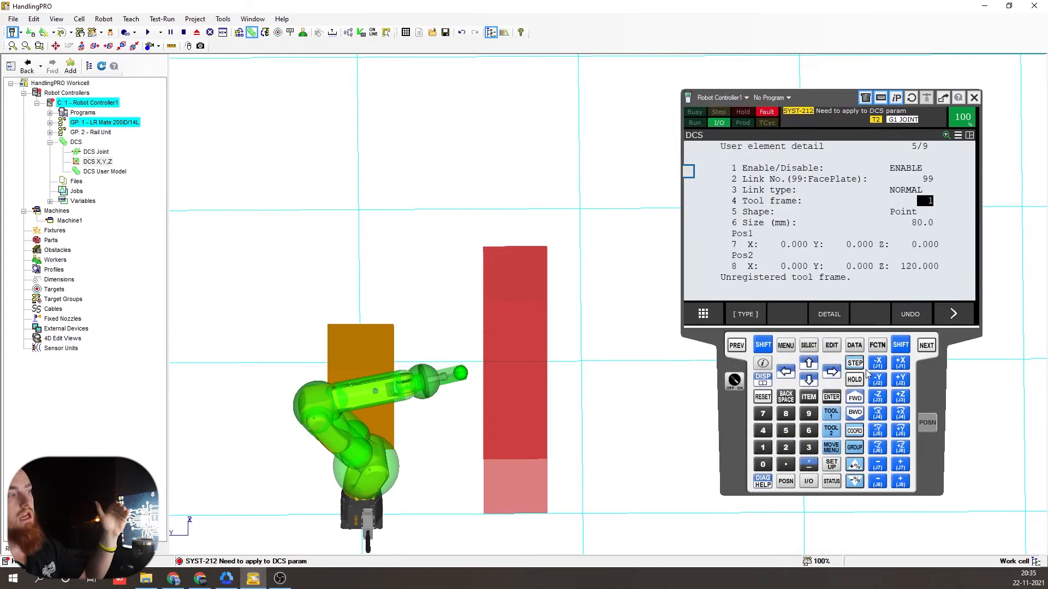
click(745, 345)
click(745, 346)
click(746, 345)
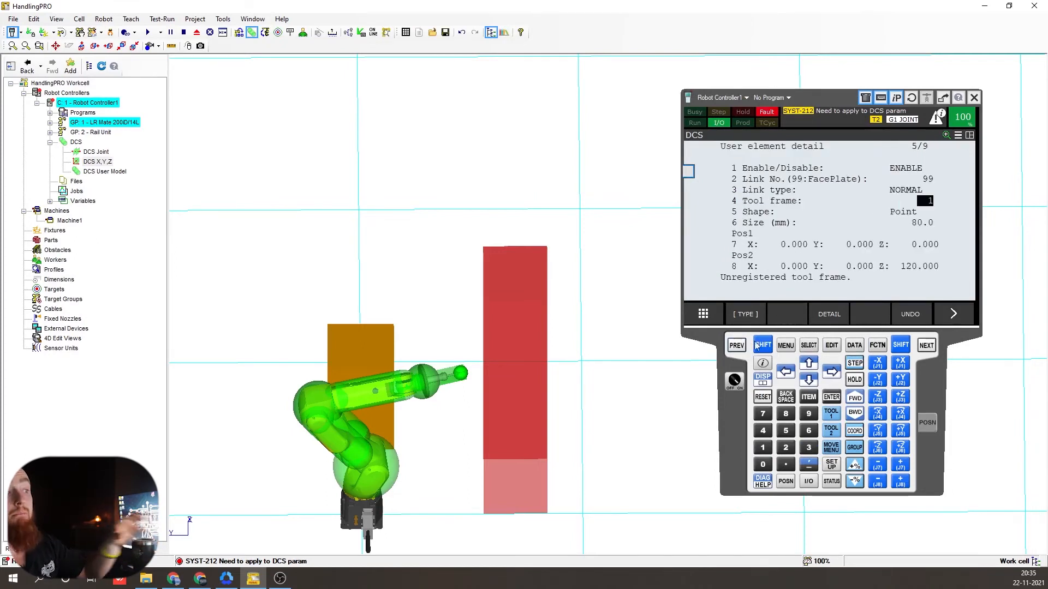
click(741, 349)
click(741, 350)
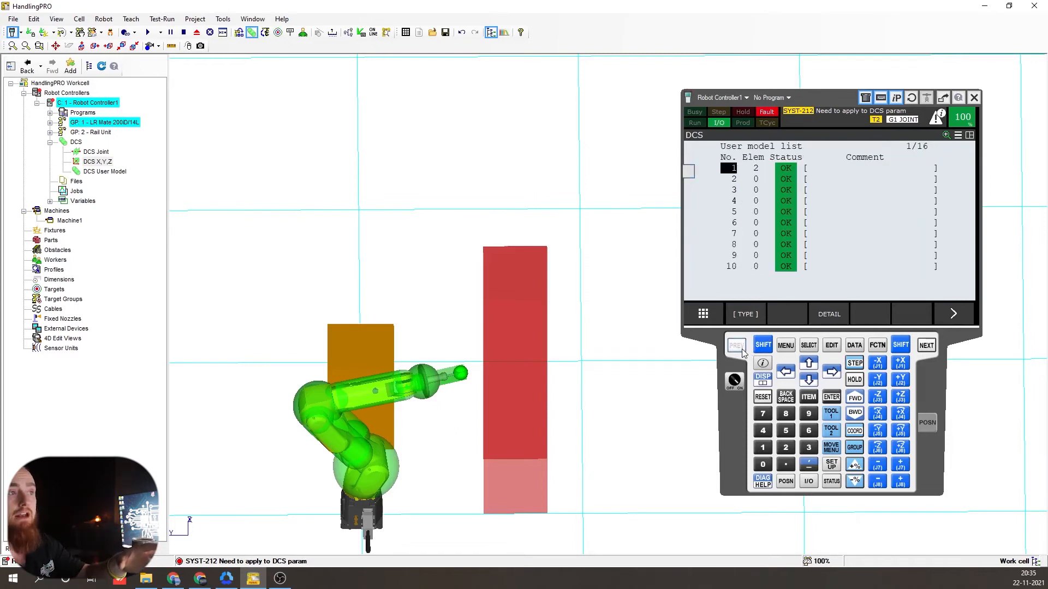
click(741, 349)
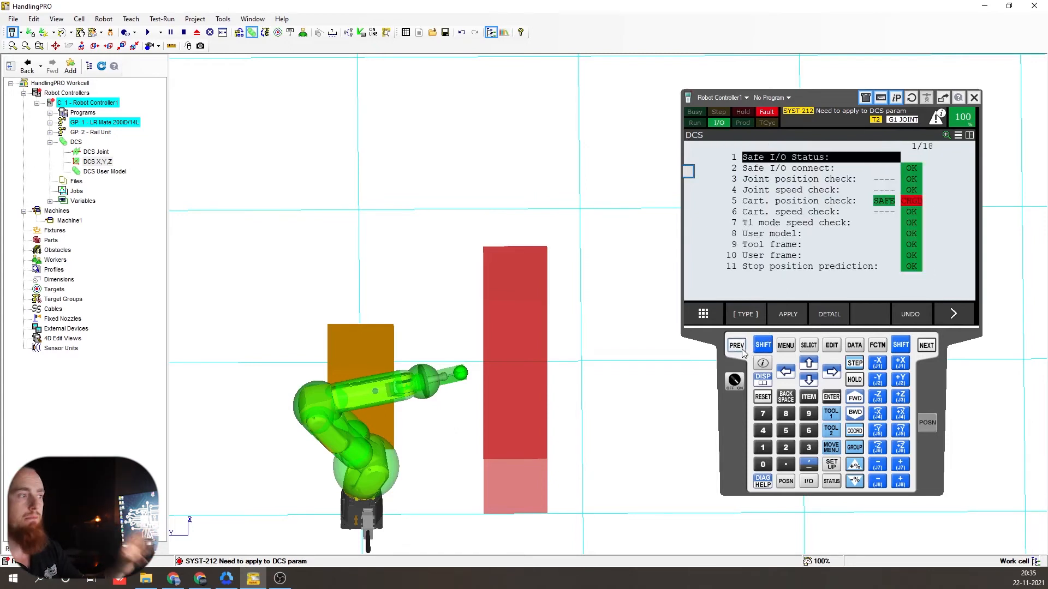
click(762, 396)
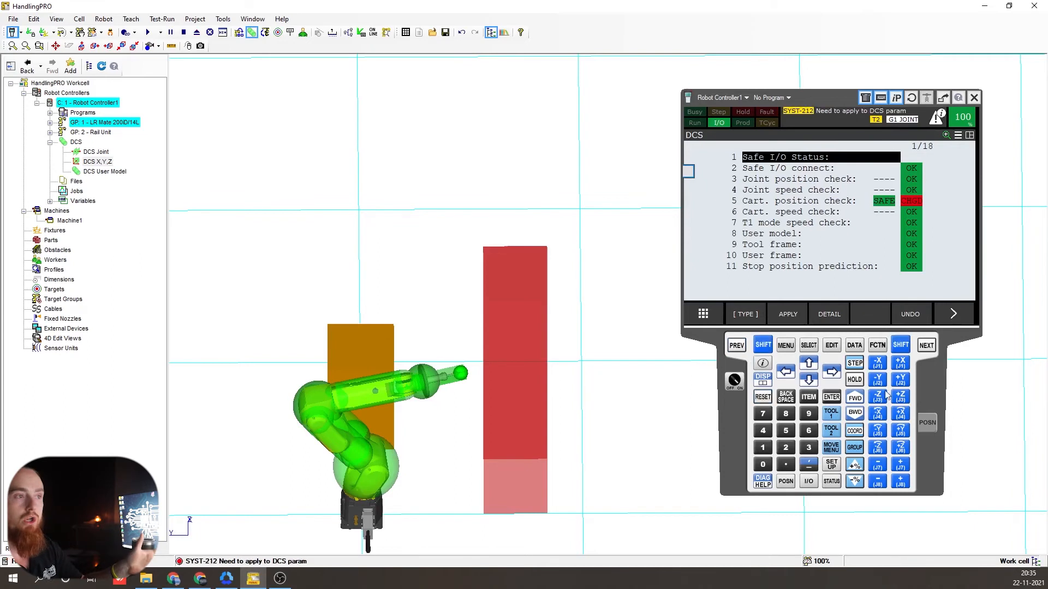
click(786, 314)
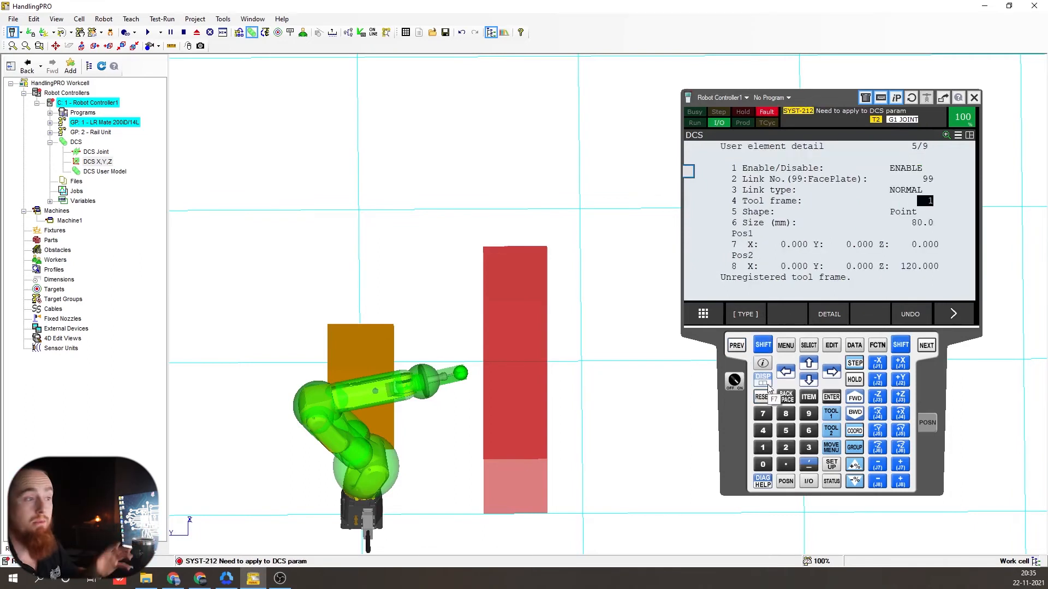
- Reach the pendant's DCS setup screen through the system settings menu
click(786, 344)
click(743, 257)
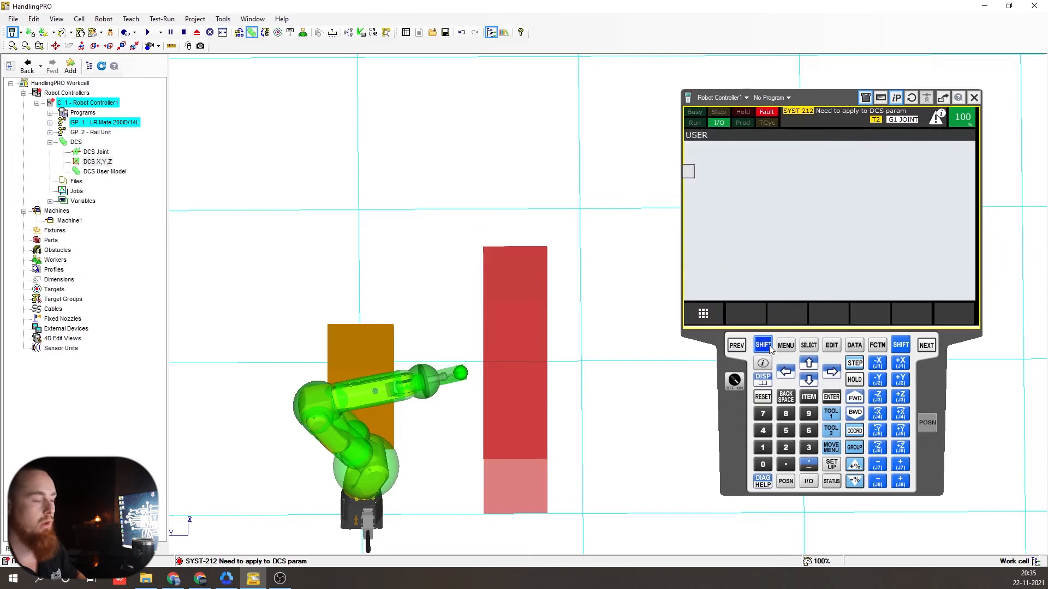
click(785, 345)
click(726, 269)
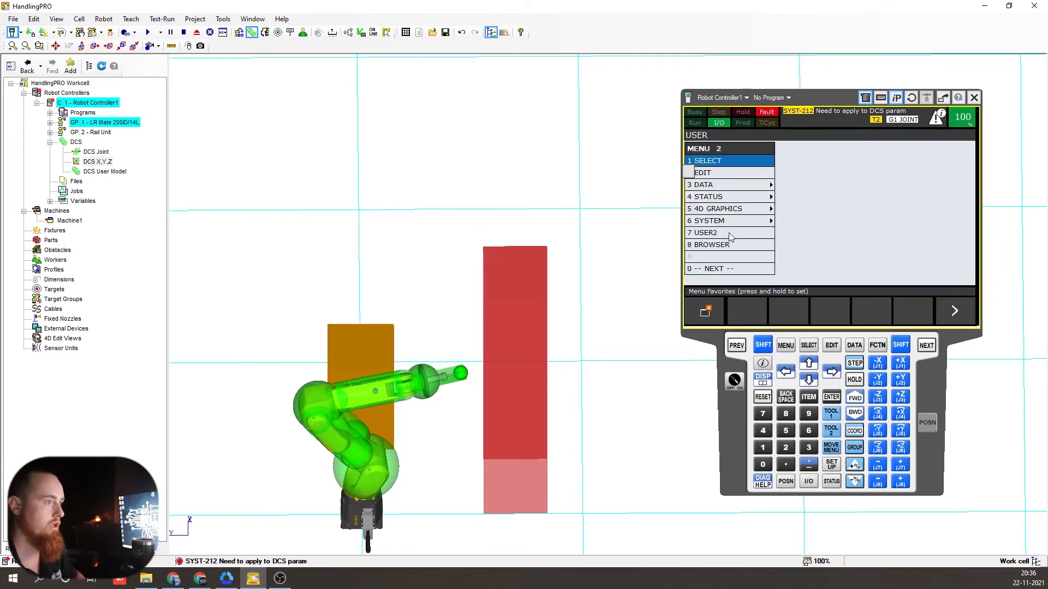
click(735, 221)
click(813, 232)
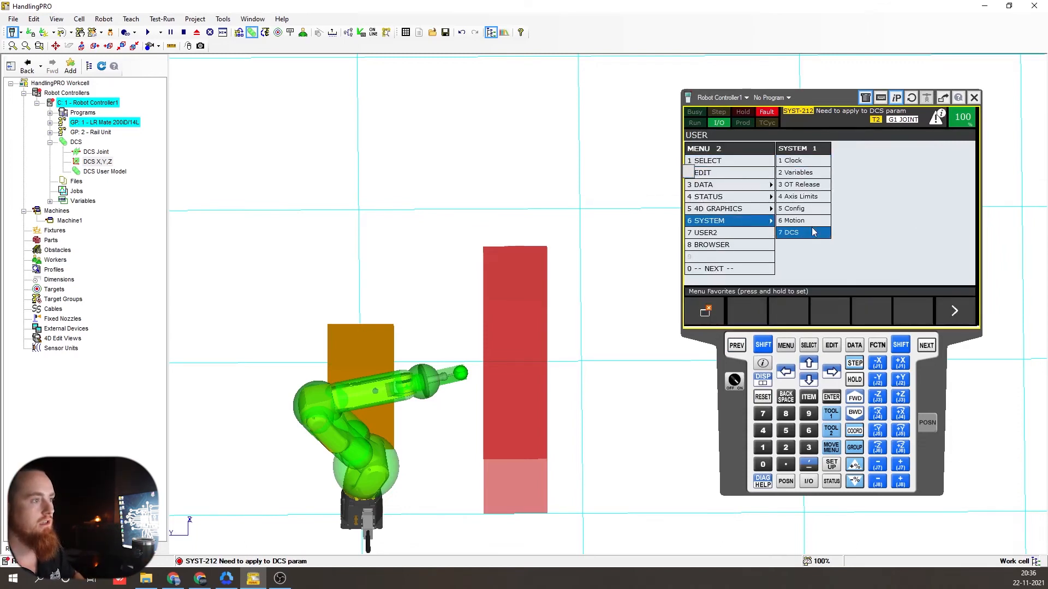
- Step through the DCS status list and open the user model element detail
click(738, 344)
click(738, 344)
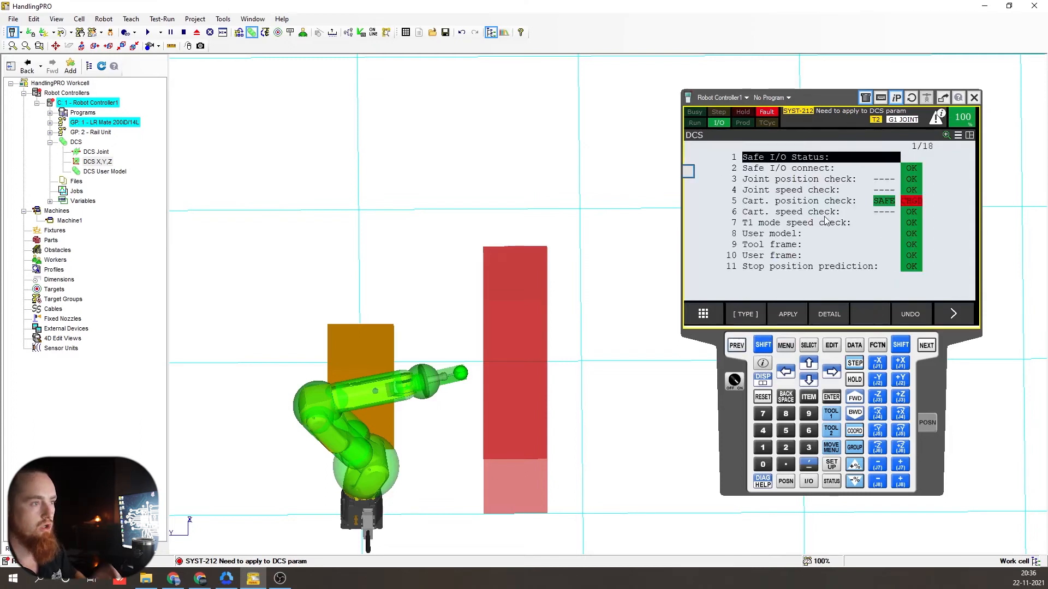
key(shift+Down)
key(shift+Down)
key(shift+Up)
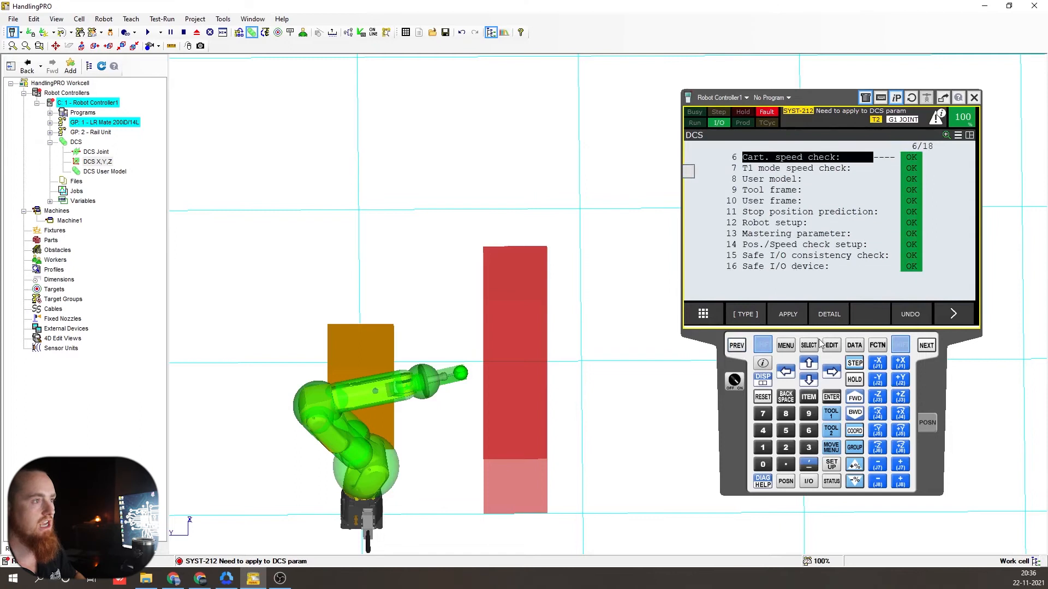
click(793, 322)
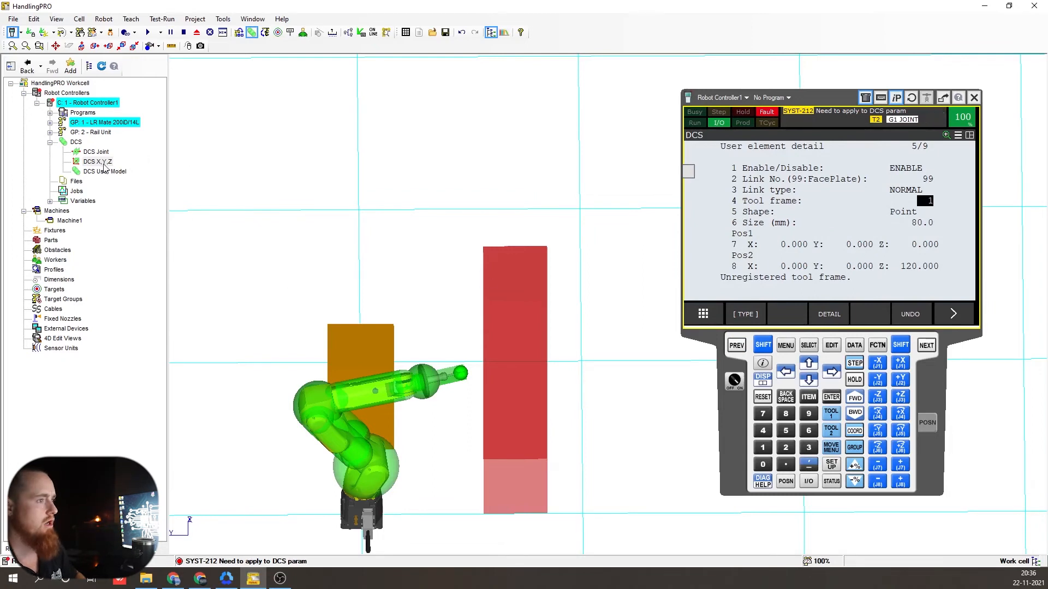
- Set UM1 box element 2's User Tool to 1, apply it, and return to the element list
double_click(103, 163)
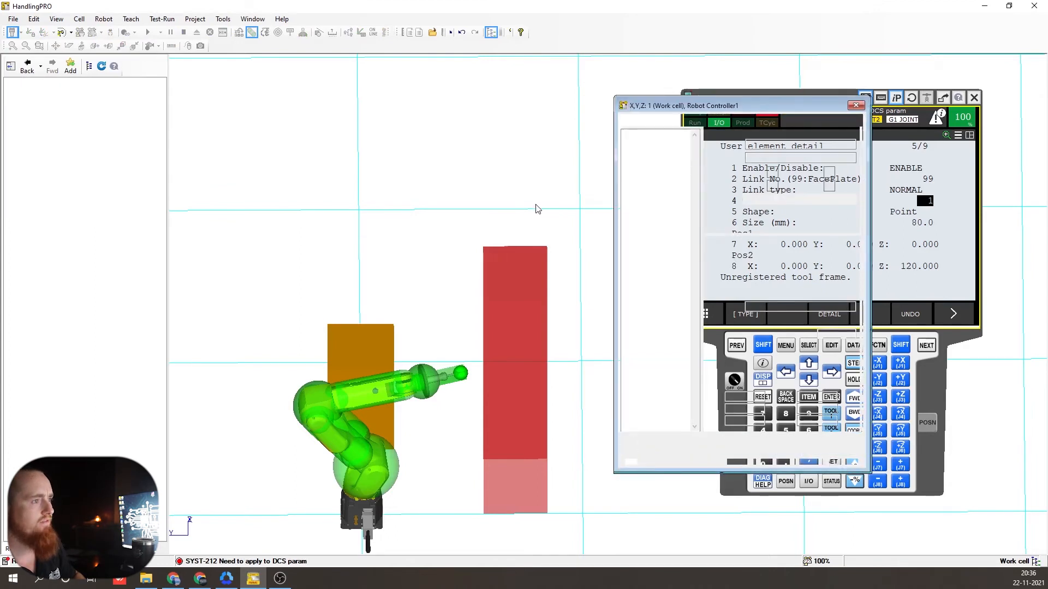
click(855, 108)
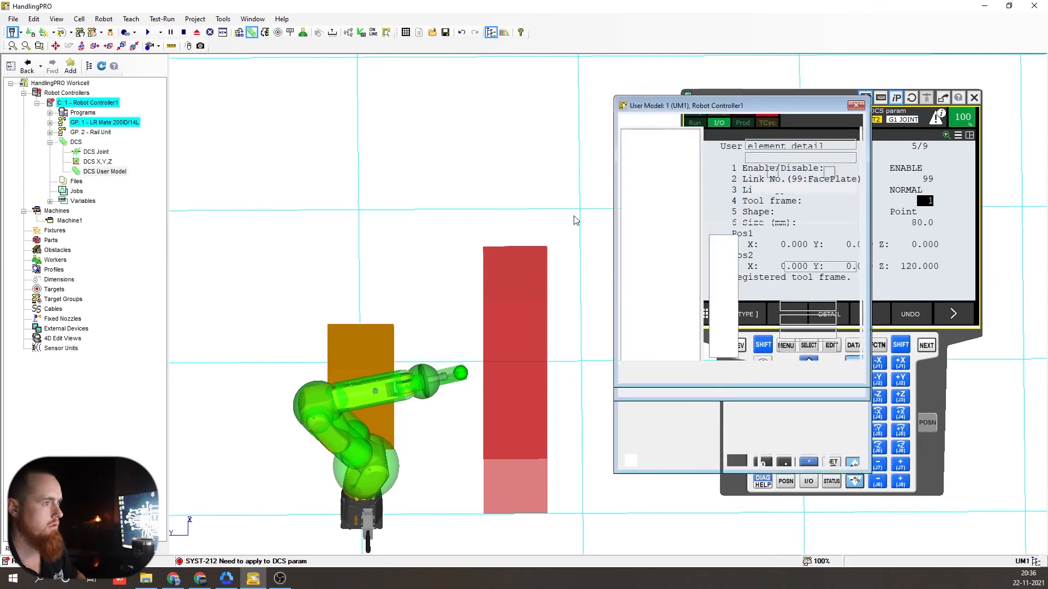
drag(755, 112, 566, 113)
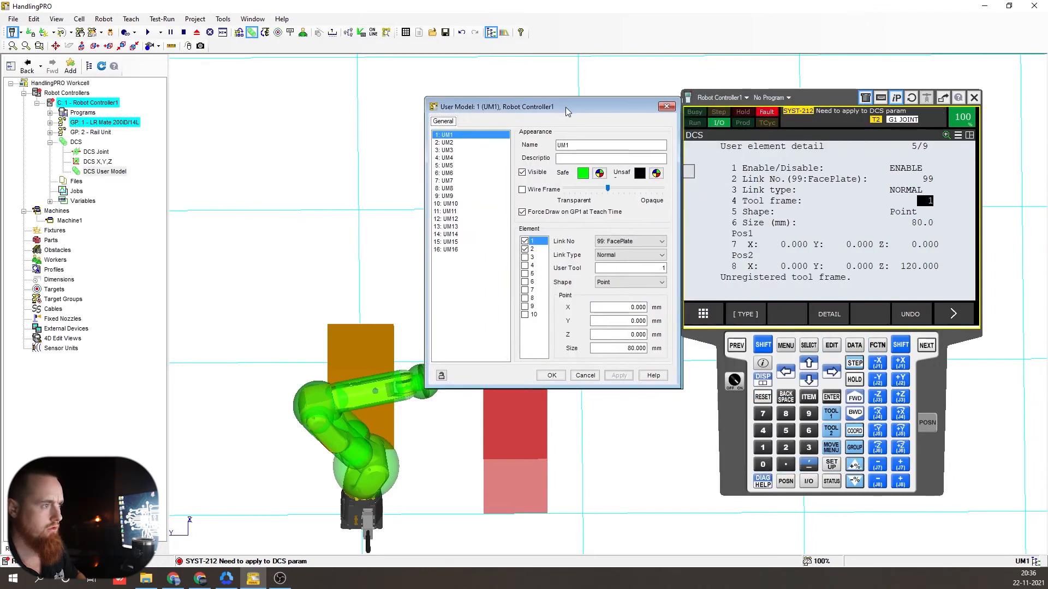
double_click(636, 271)
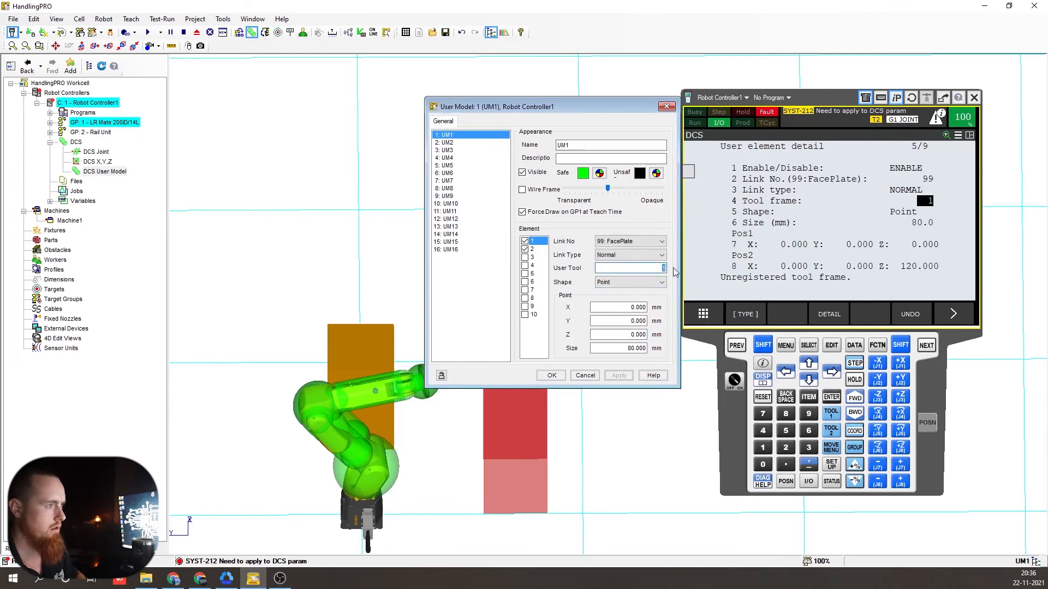
click(540, 250)
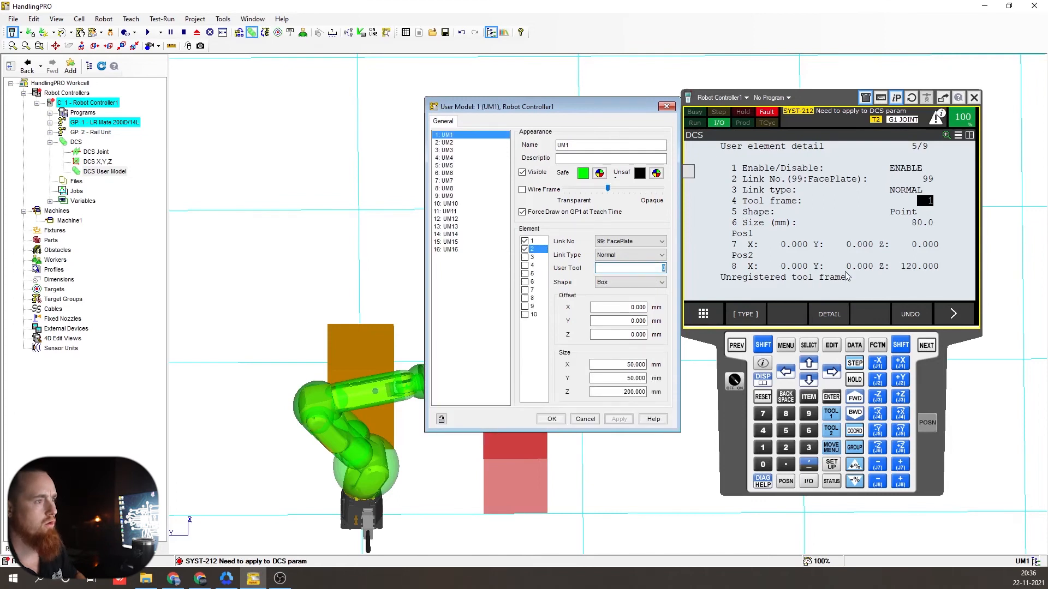
text(1)
click(611, 421)
click(553, 419)
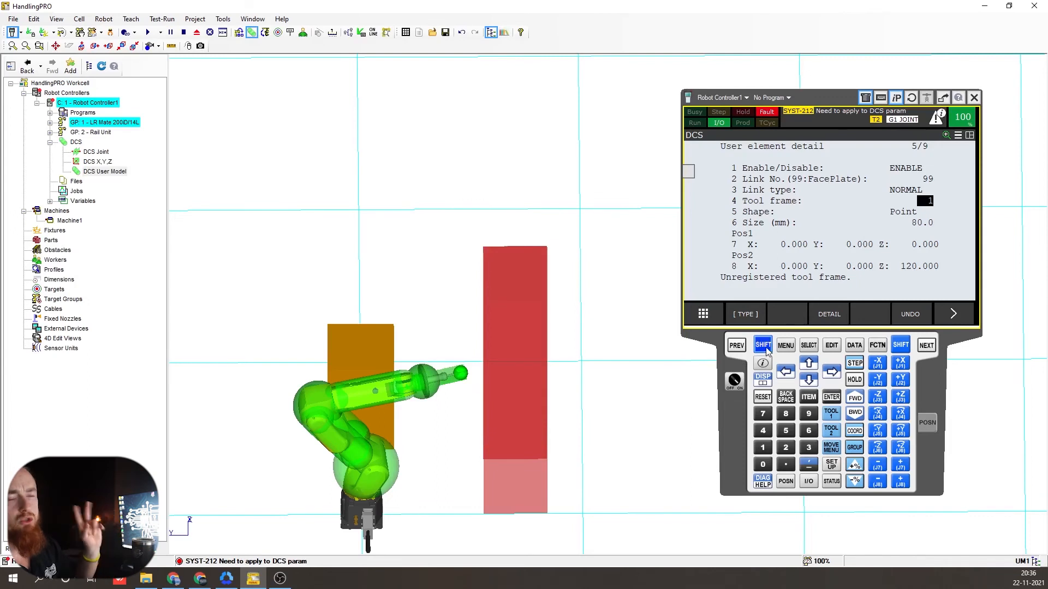
click(736, 345)
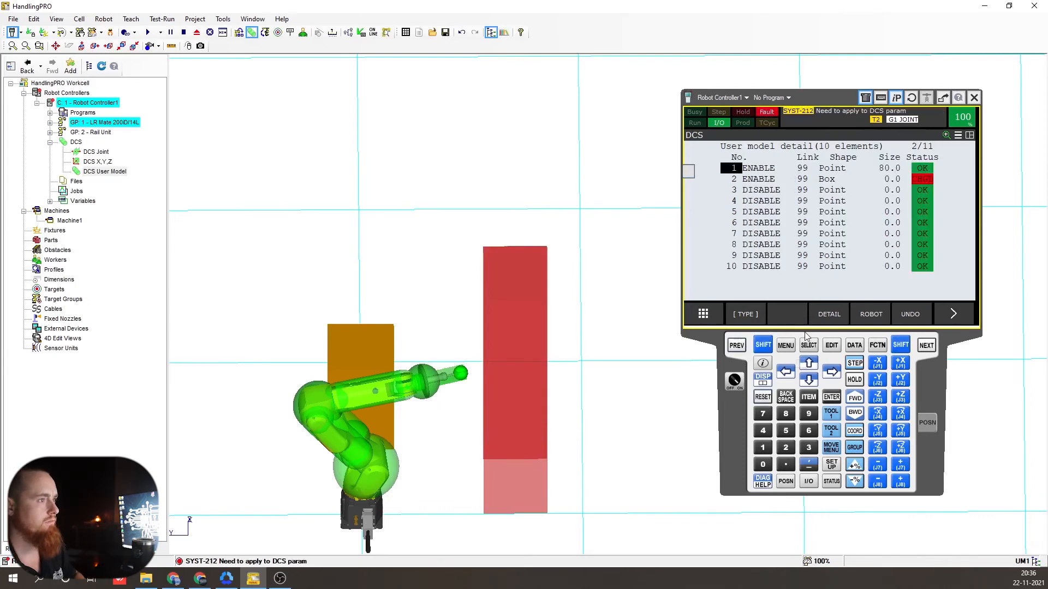
- Change element 1's tool frame number to 2 on the pendant
click(736, 345)
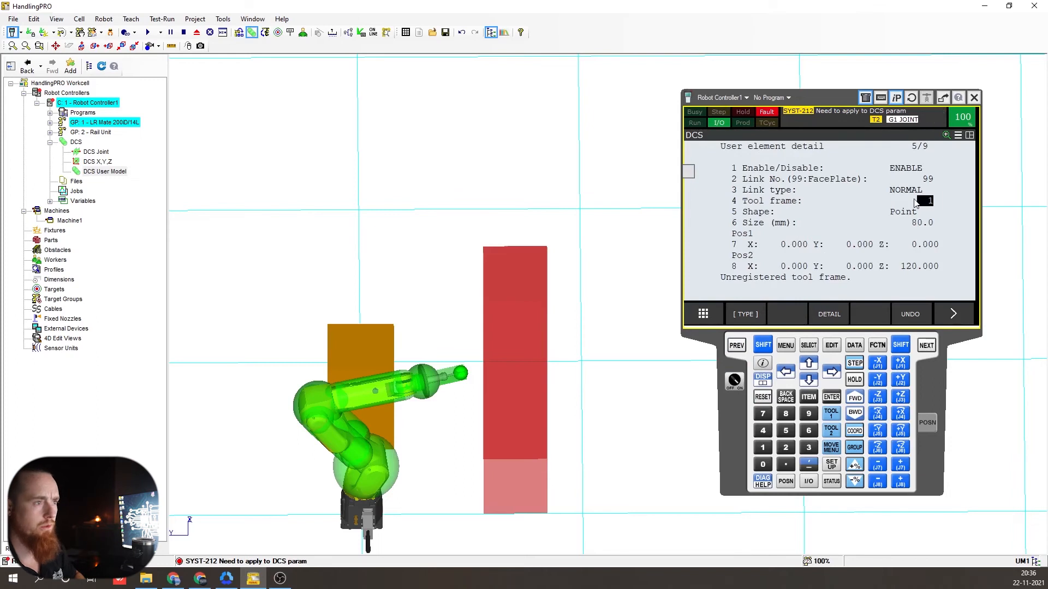
click(925, 202)
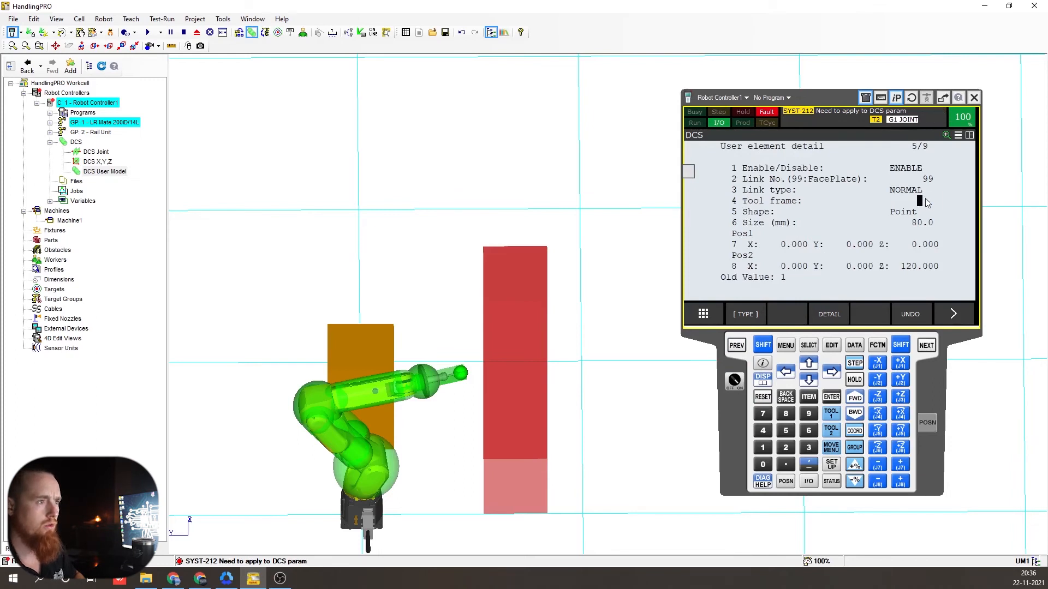
text(1)
key(Return)
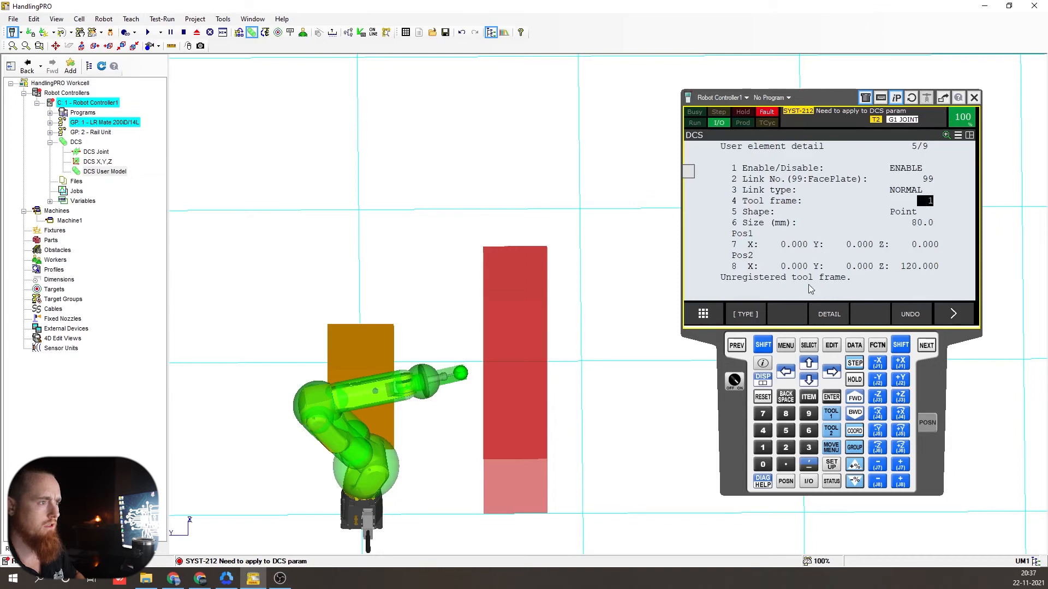
click(869, 312)
text(2)
key(Return)
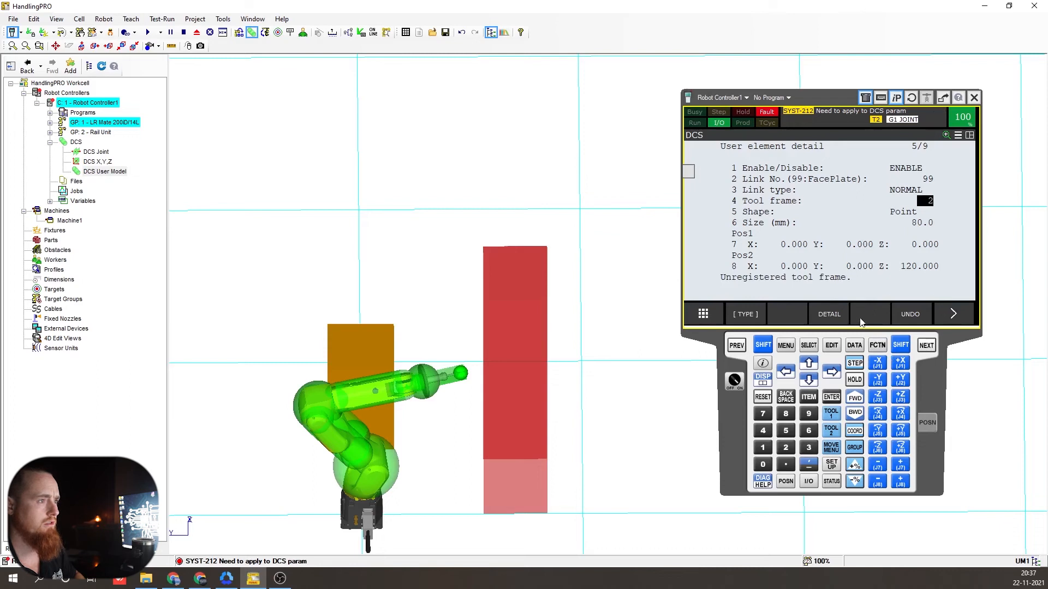
click(736, 346)
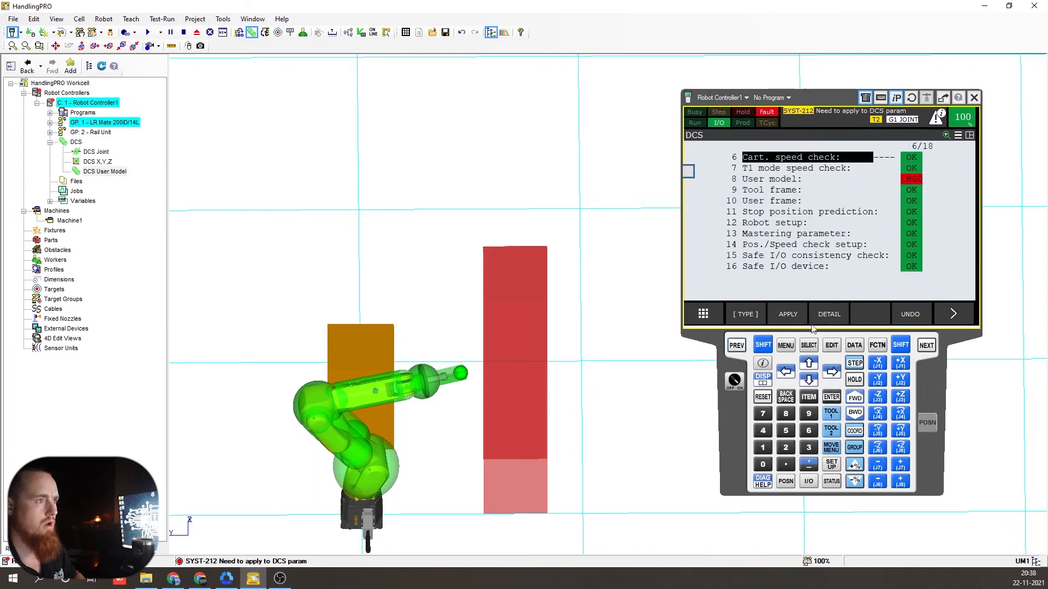
click(802, 322)
text(1111)
key(Return)
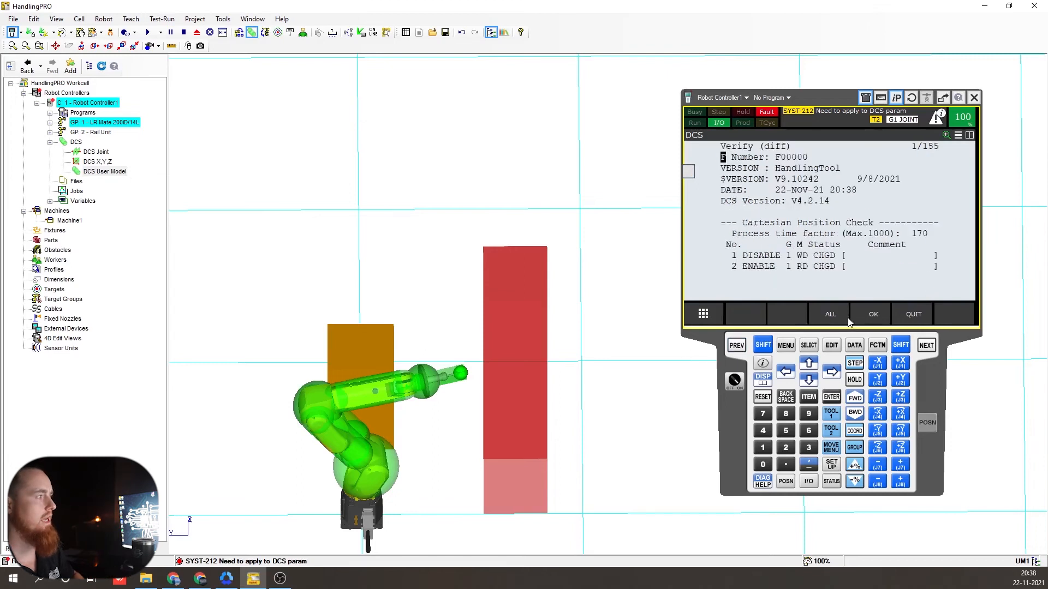
click(874, 317)
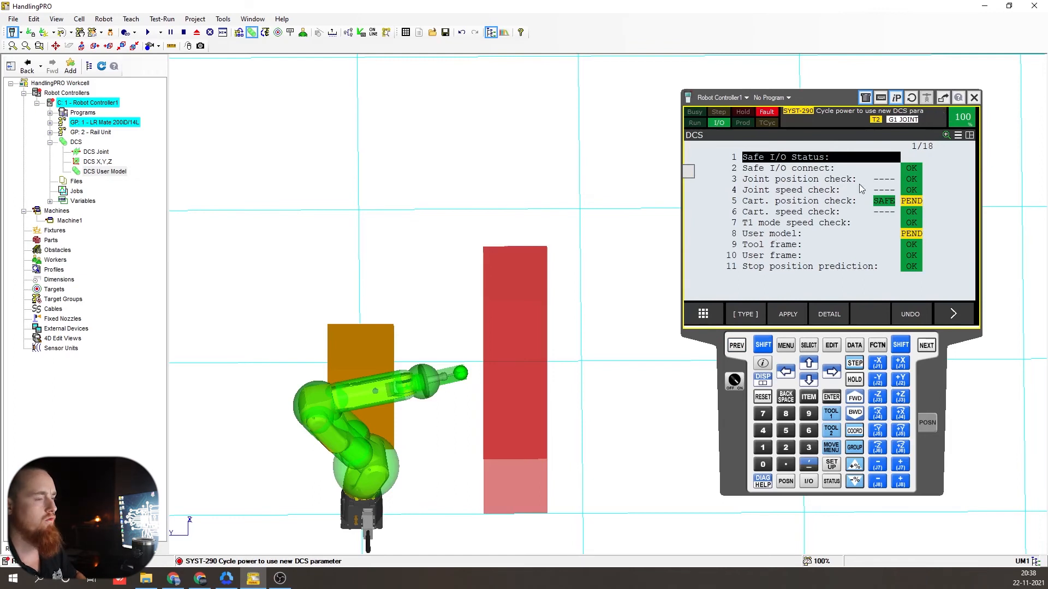
- Check UM1's box element 2 in the DCS User Model dialog, then close it
double_click(105, 171)
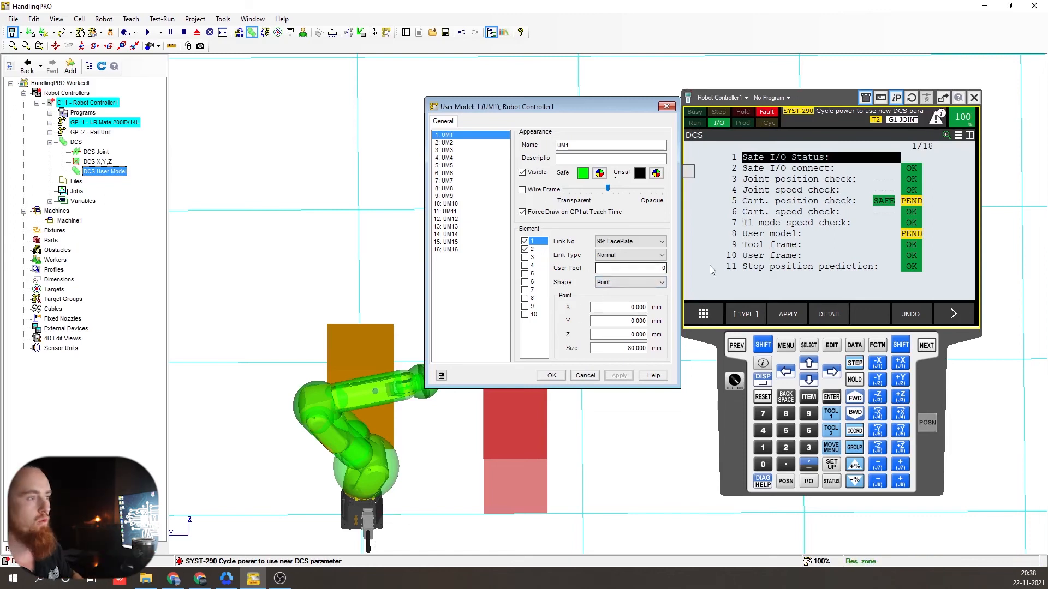
click(531, 250)
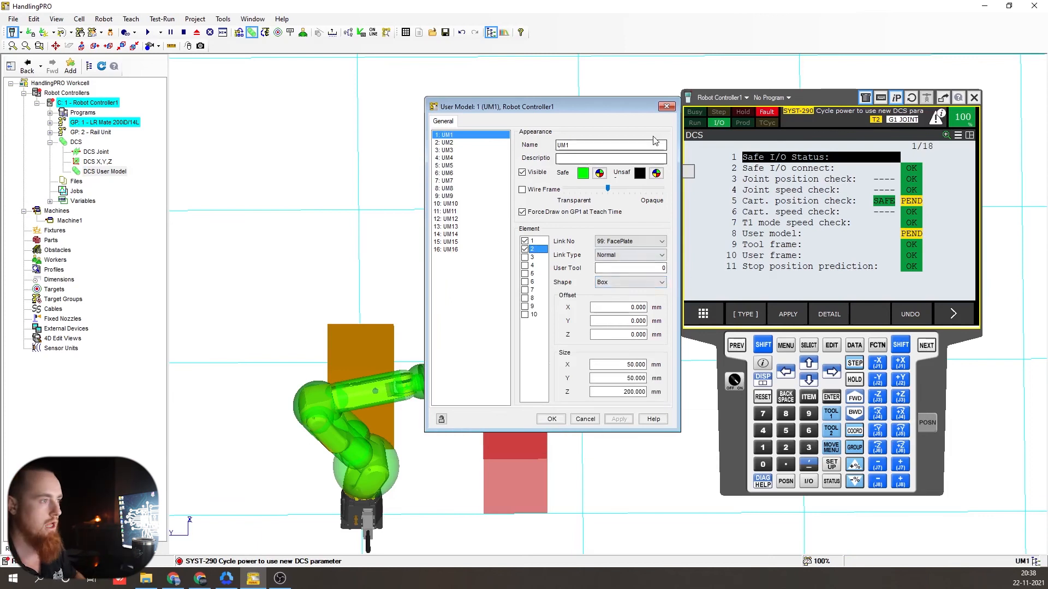
click(666, 106)
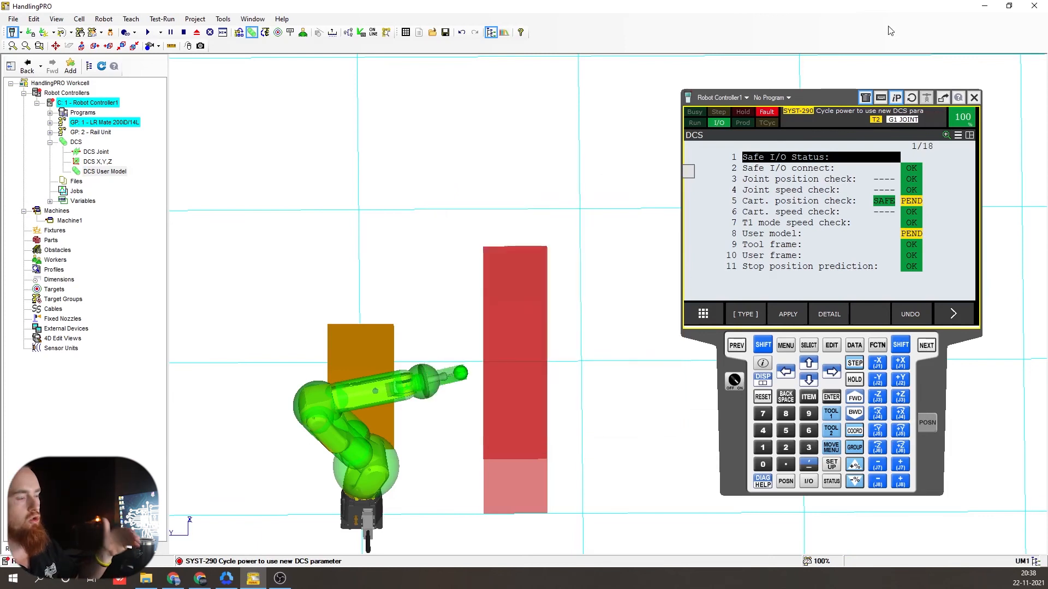
- Cycle the controller's power and confirm with YES
click(879, 345)
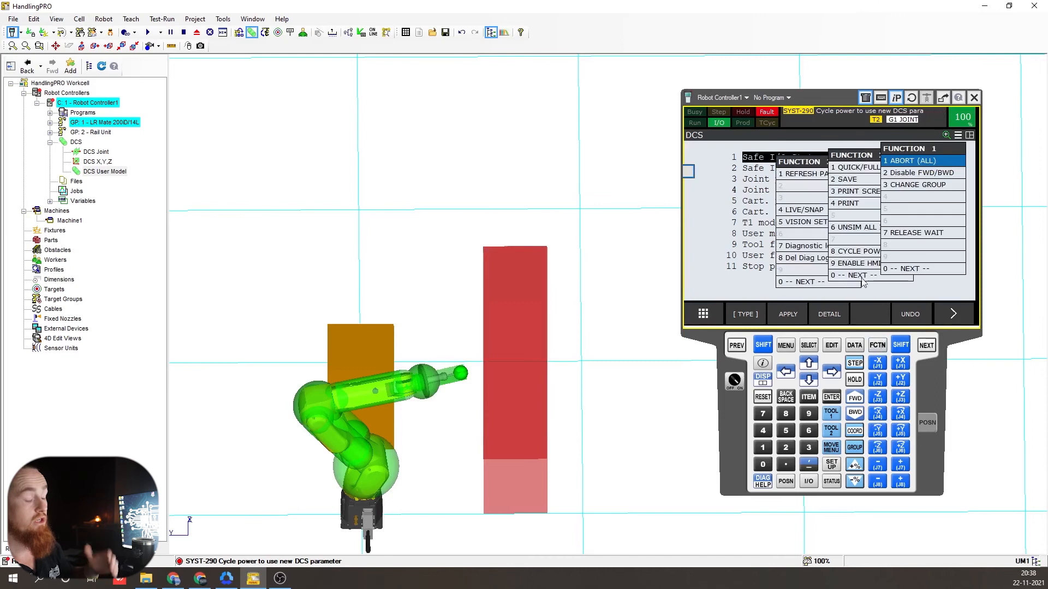
click(823, 241)
click(823, 238)
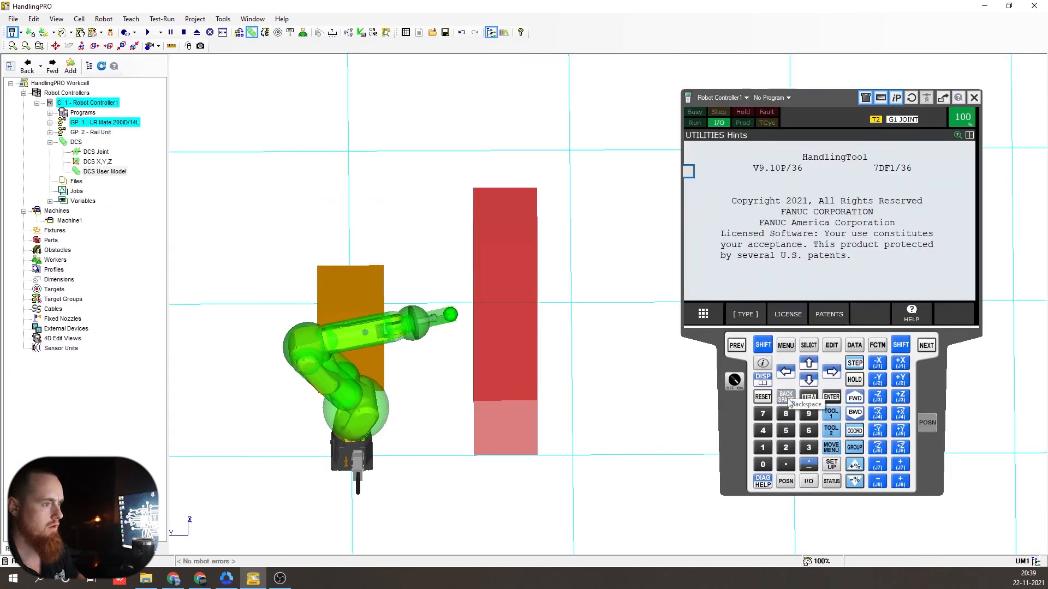
- Reset the controller alarms and orbit the view to look down on the zones
shift+click(770, 399)
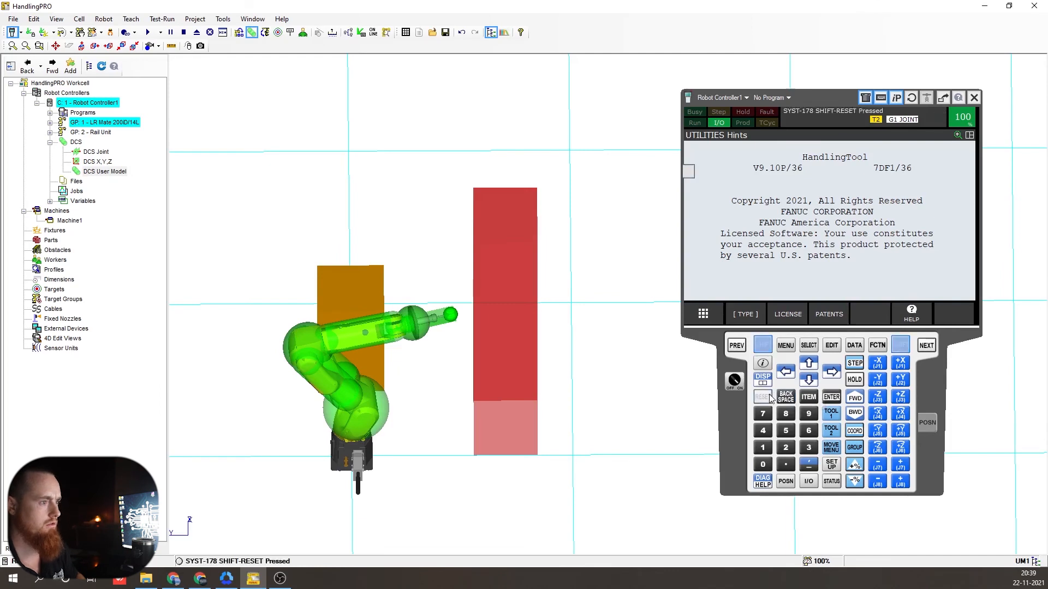
right_drag(621, 355, 612, 377)
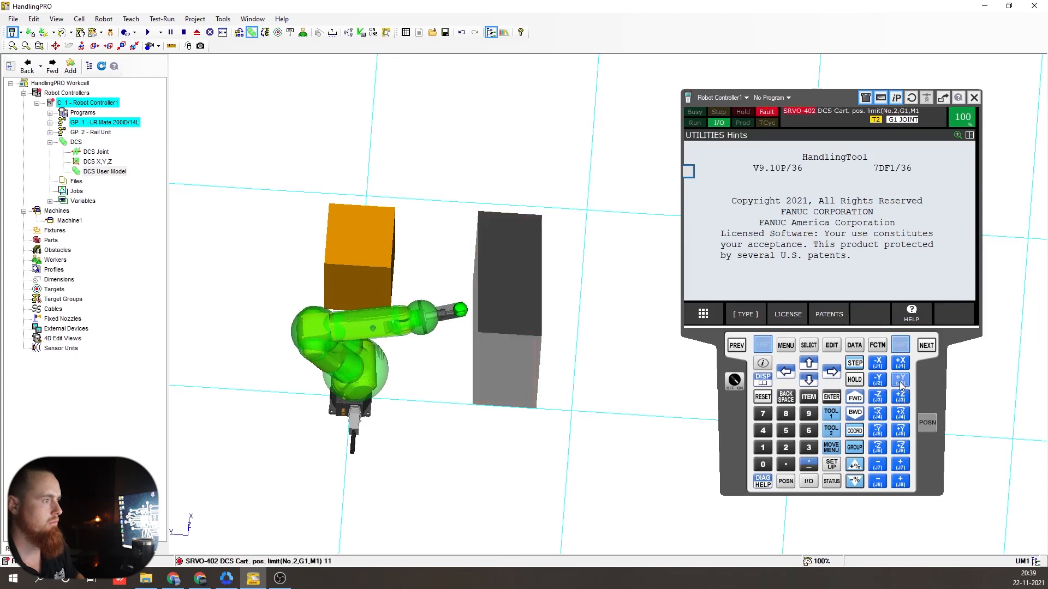
right_drag(502, 361, 509, 256)
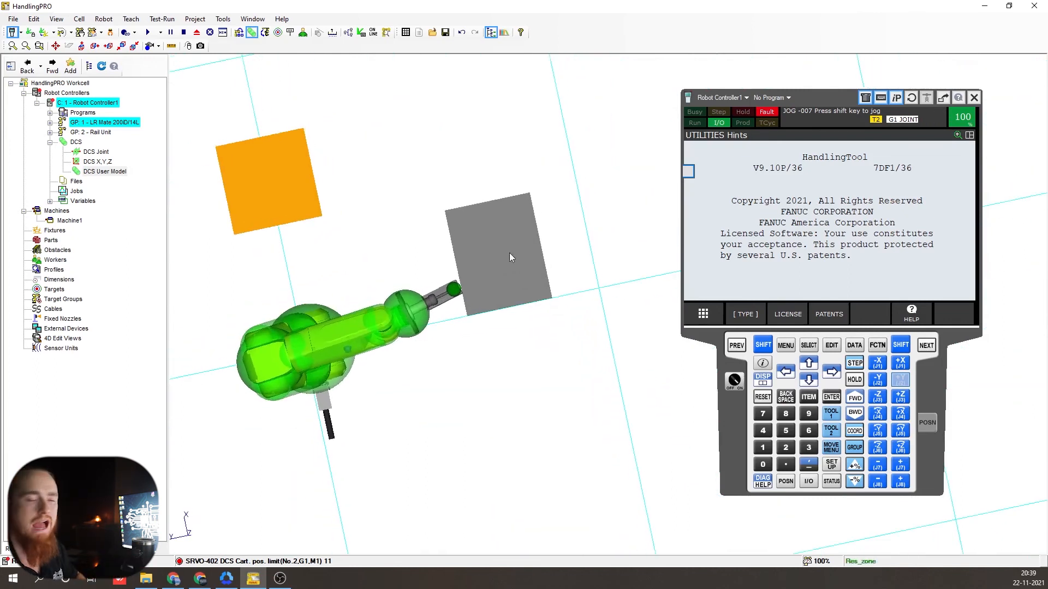
right_drag(478, 293, 430, 268)
scroll(430, 268, up, 5)
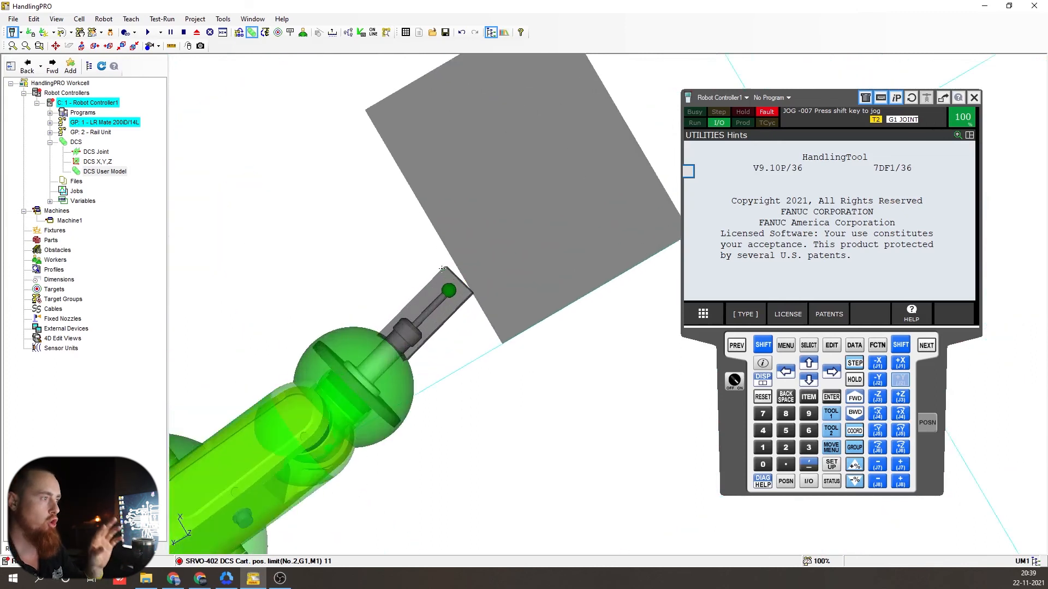
scroll(462, 304, up, 3)
scroll(461, 305, down, 3)
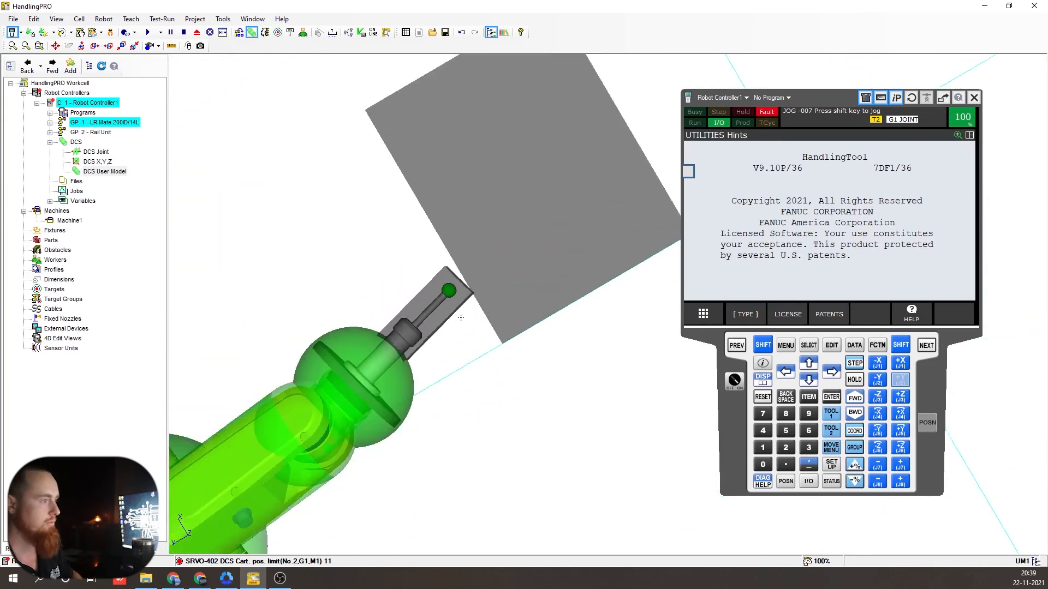
scroll(461, 317, down, 3)
scroll(461, 317, down, 3)
- Jog the robot toward the red box until it stops at the Res_zone edge, then reset the fault
shift+click(876, 379)
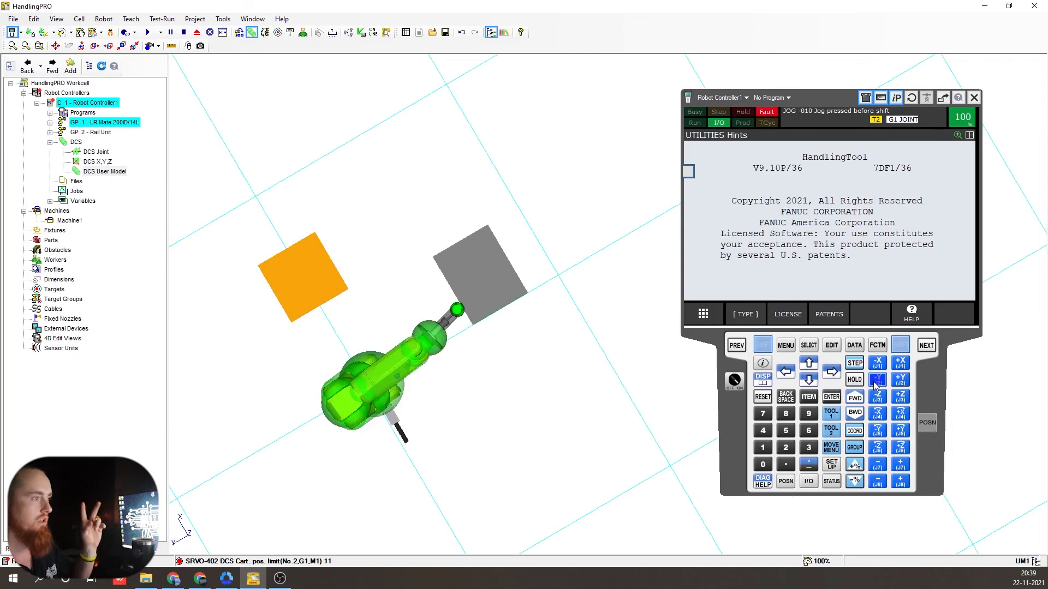
shift+click(879, 381)
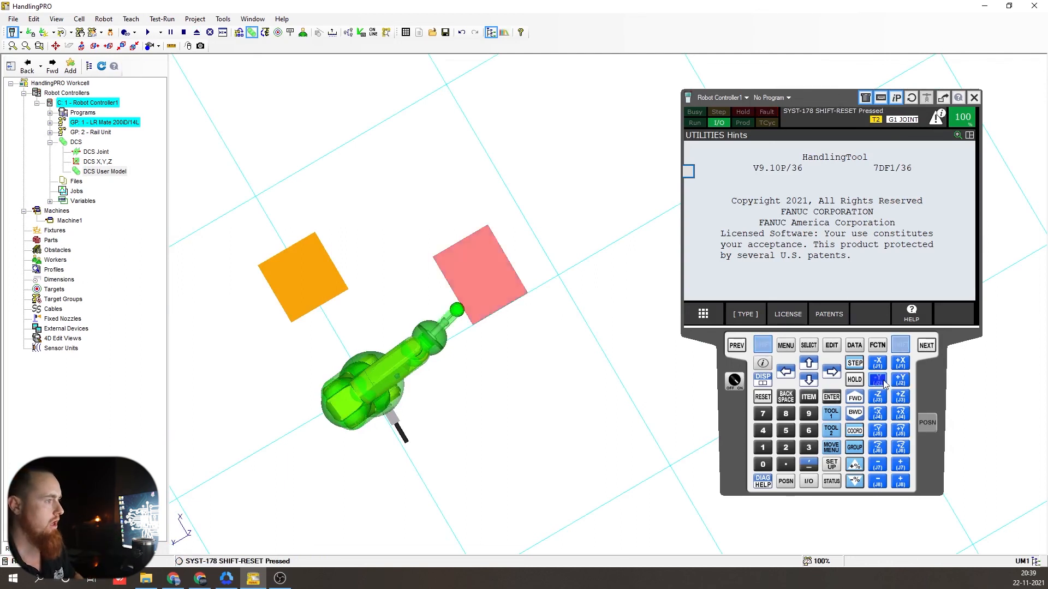
right_drag(452, 358, 493, 349)
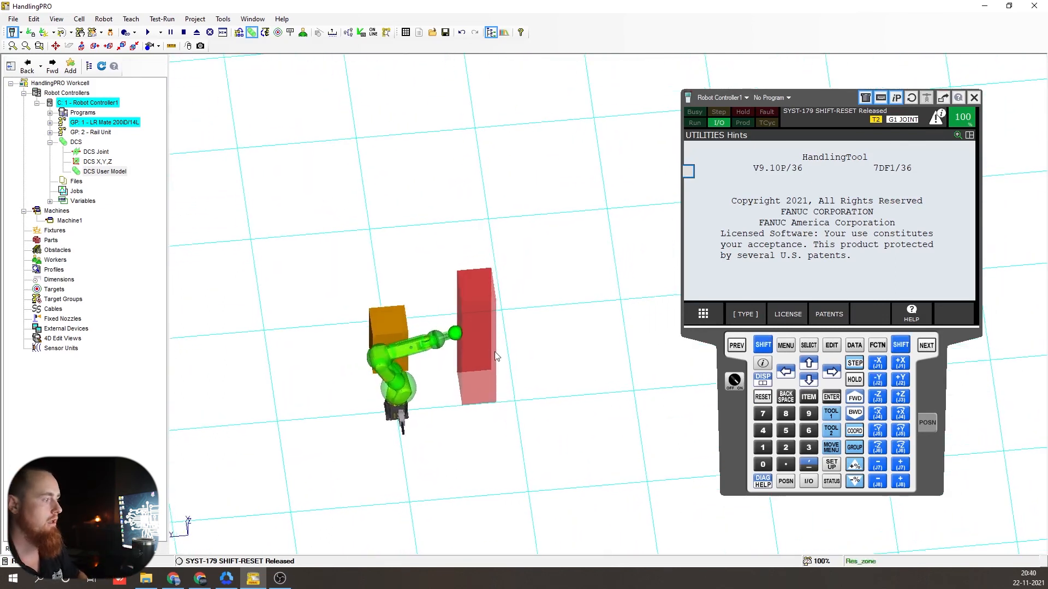